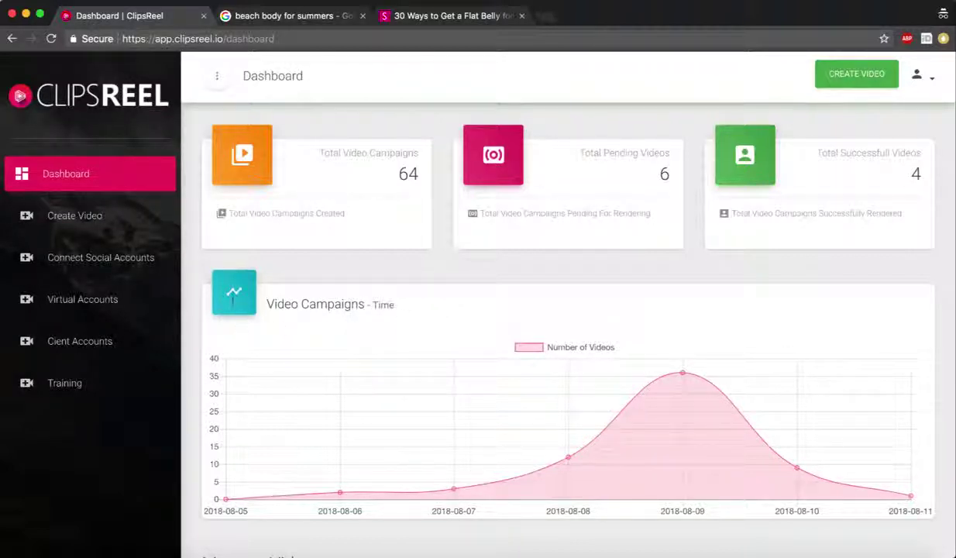
- Copy the Shape summer-body article's URL and close its tab to return to the dashboard
click(442, 15)
click(378, 39)
key(ctrl+c)
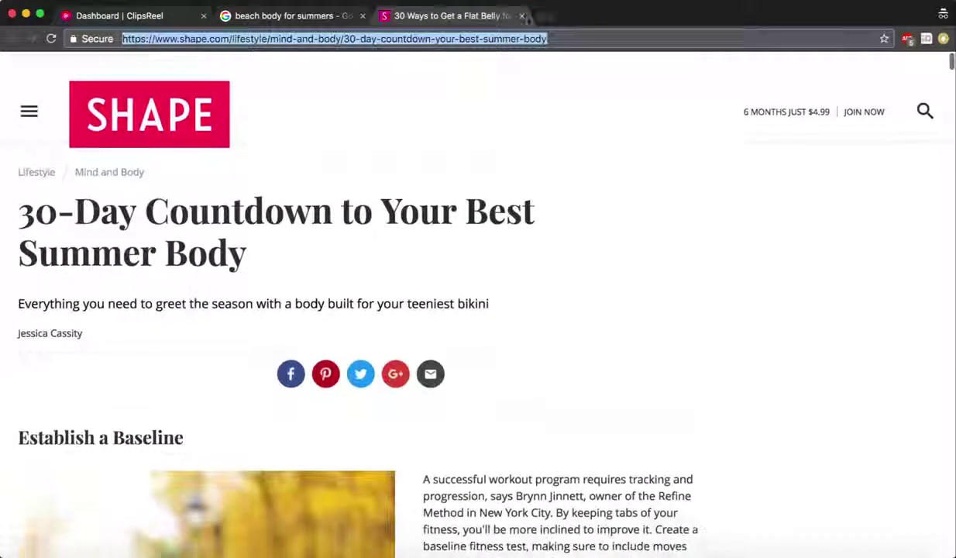
click(254, 9)
key(ctrl+shift+Tab)
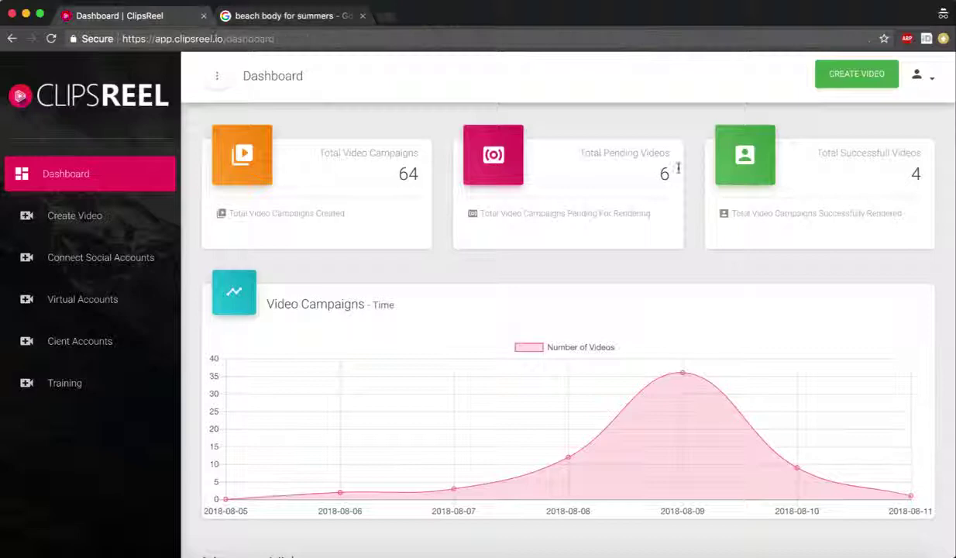
- Start a new video and paste the Shape article URL into the Blog Post or Articles field
click(829, 75)
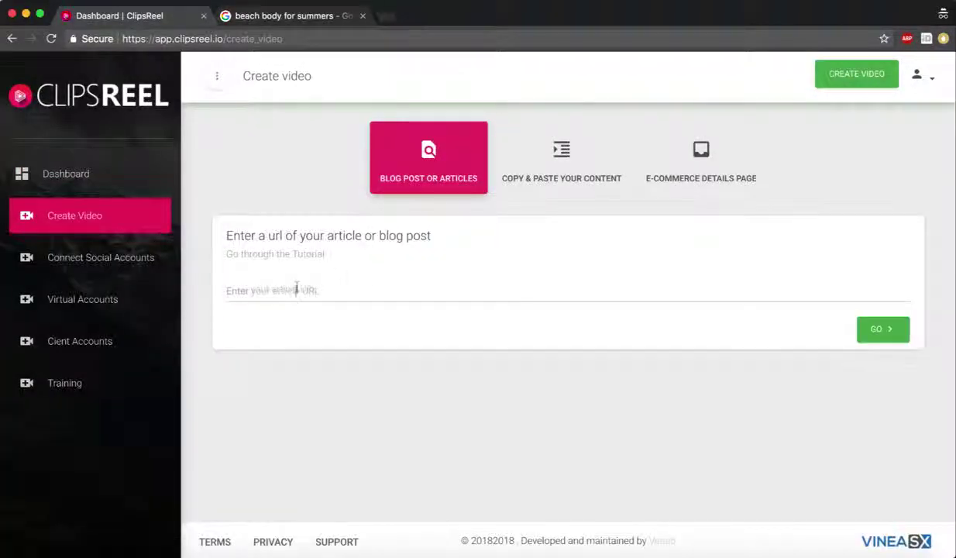
click(354, 286)
key(ctrl+v)
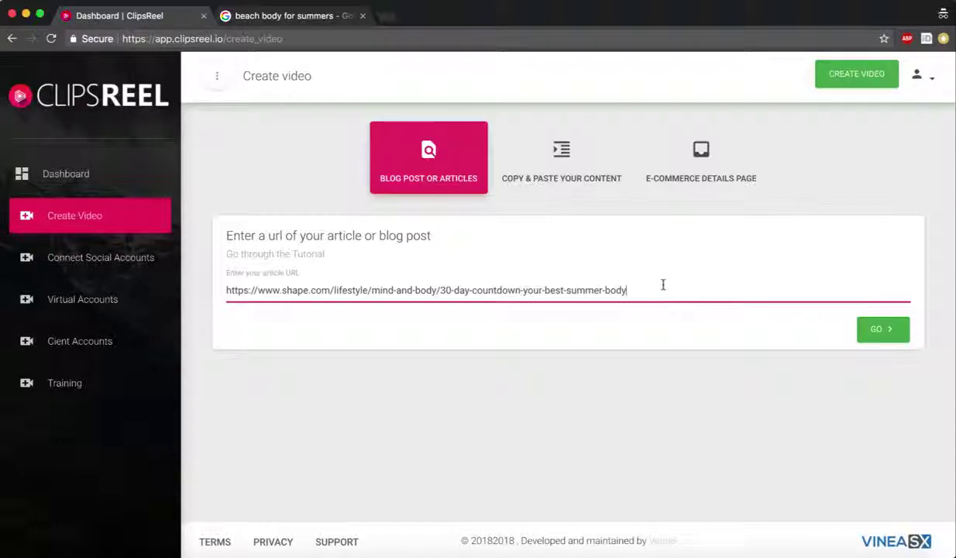
- Check the paste-content and e-commerce options, then generate the video from the article URL
click(562, 159)
click(367, 352)
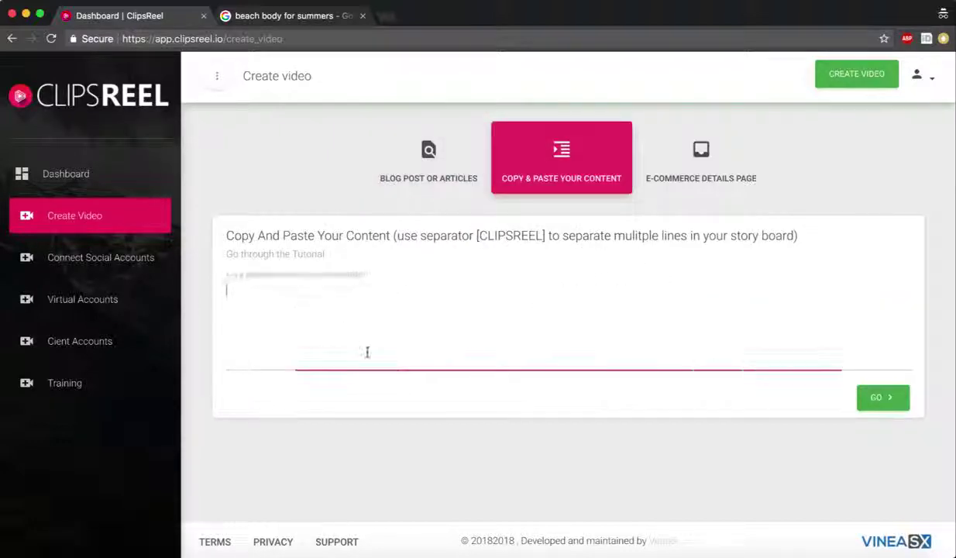
click(701, 167)
click(380, 293)
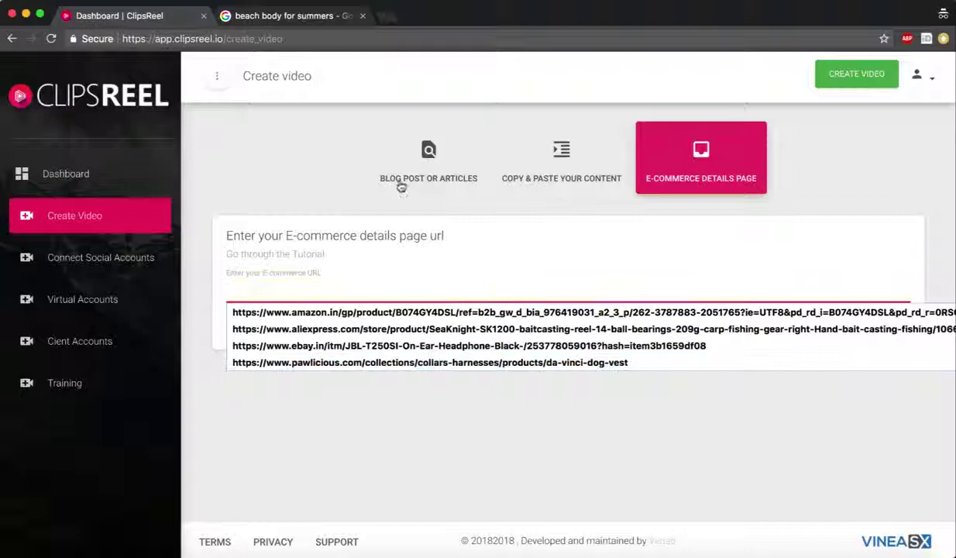
click(429, 174)
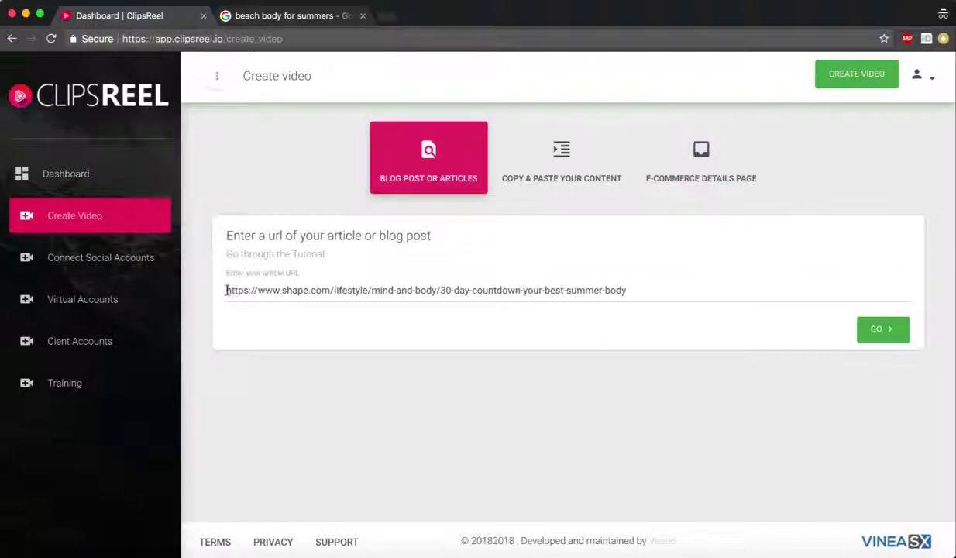
drag(225, 290, 643, 286)
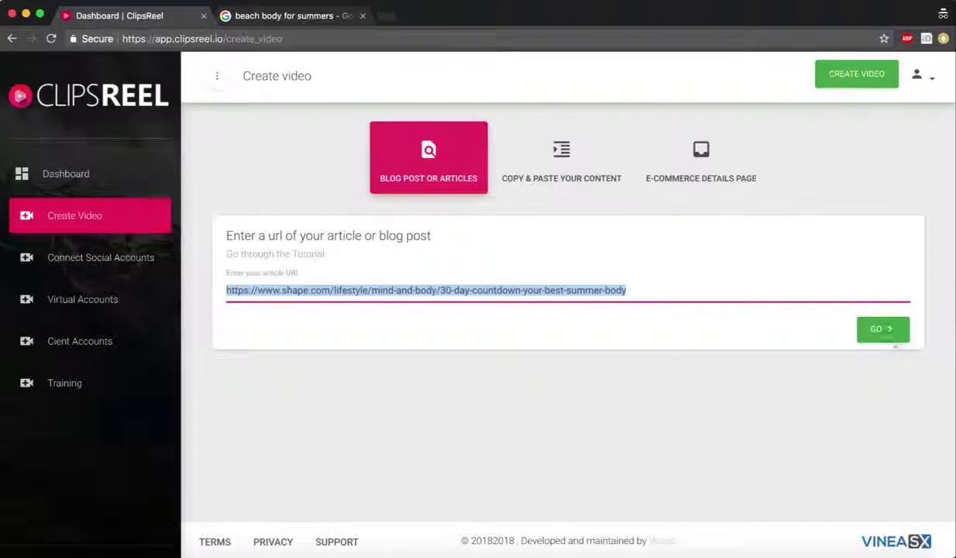
click(891, 340)
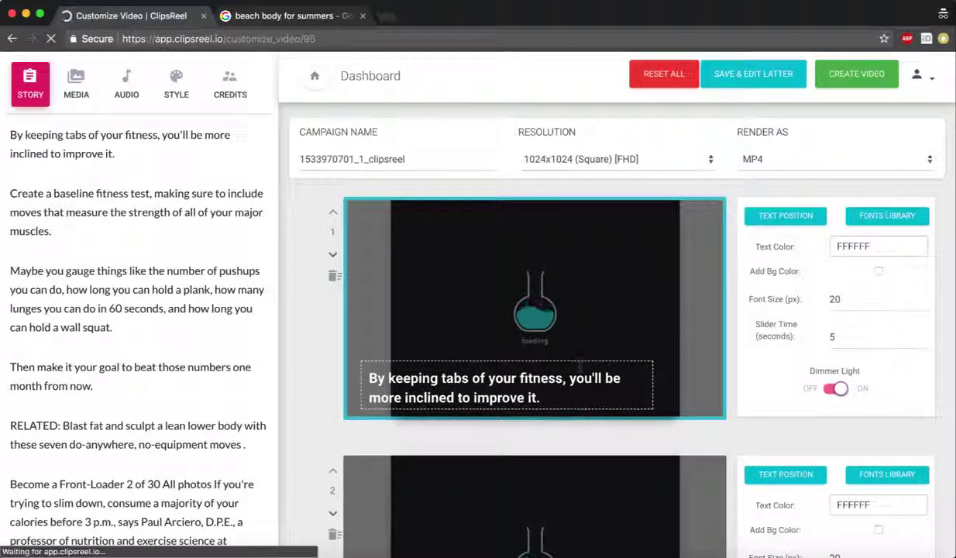
- Scroll through the generated slides, such as paint cans and a skyscraper, and back to the top
scroll(534, 403, down, 5)
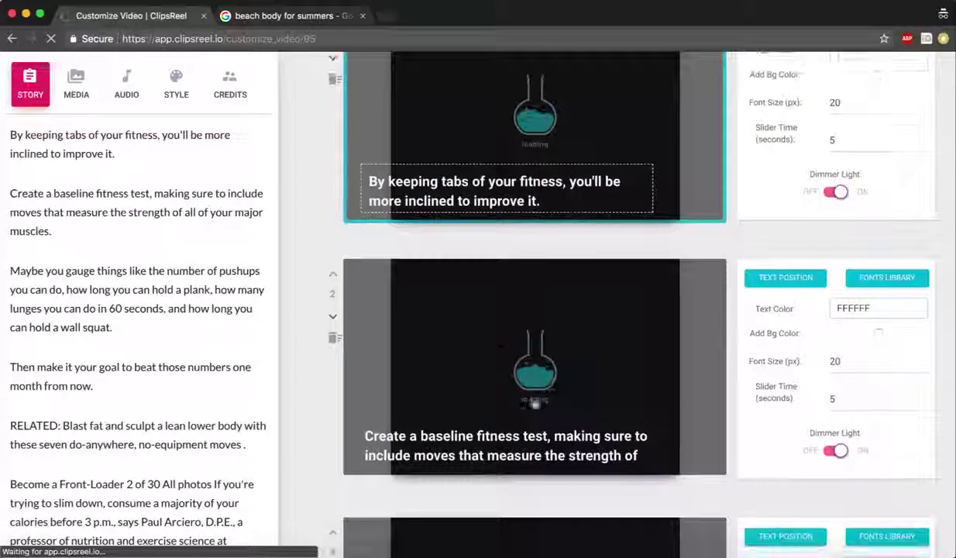
scroll(535, 403, down, 15)
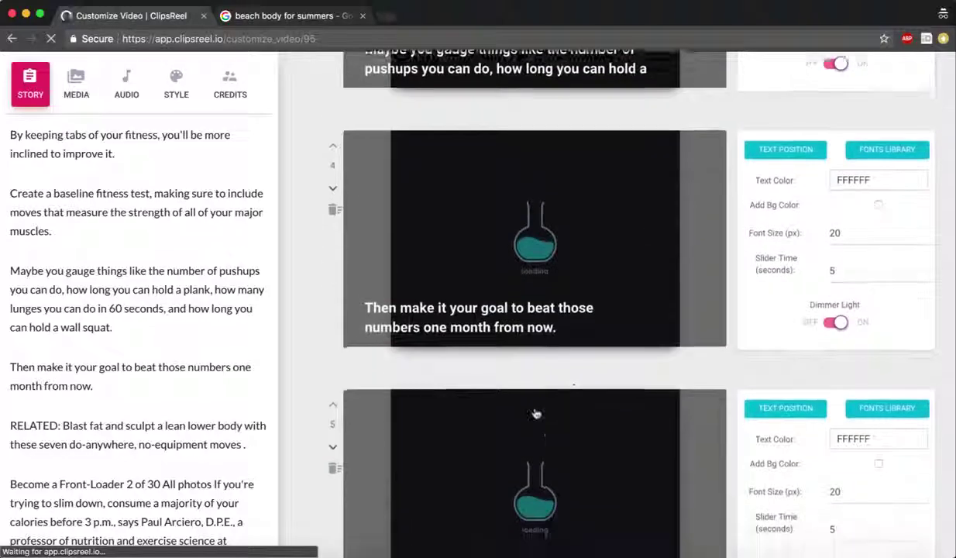
scroll(535, 414, down, 20)
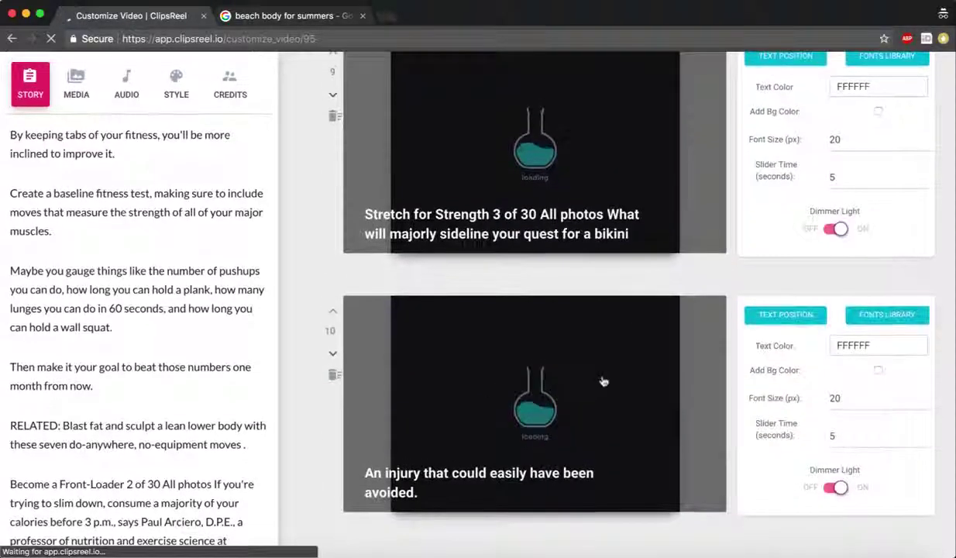
scroll(612, 380, down, 6)
scroll(634, 375, up, 20)
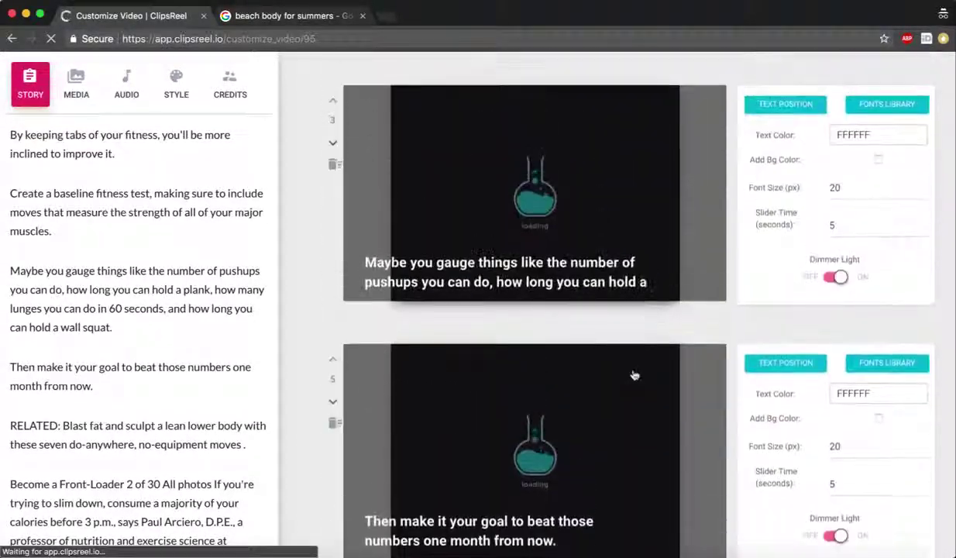
scroll(634, 376, up, 15)
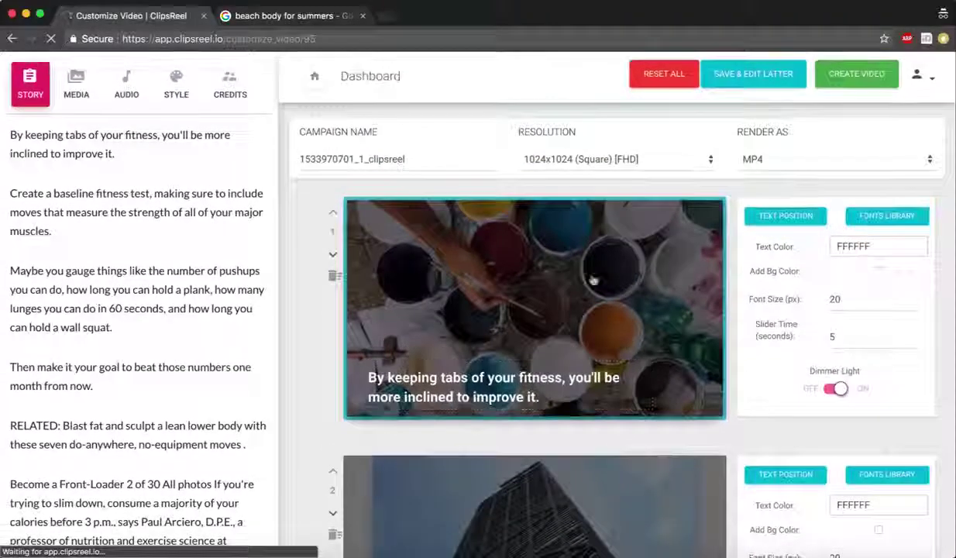
scroll(631, 316, down, 5)
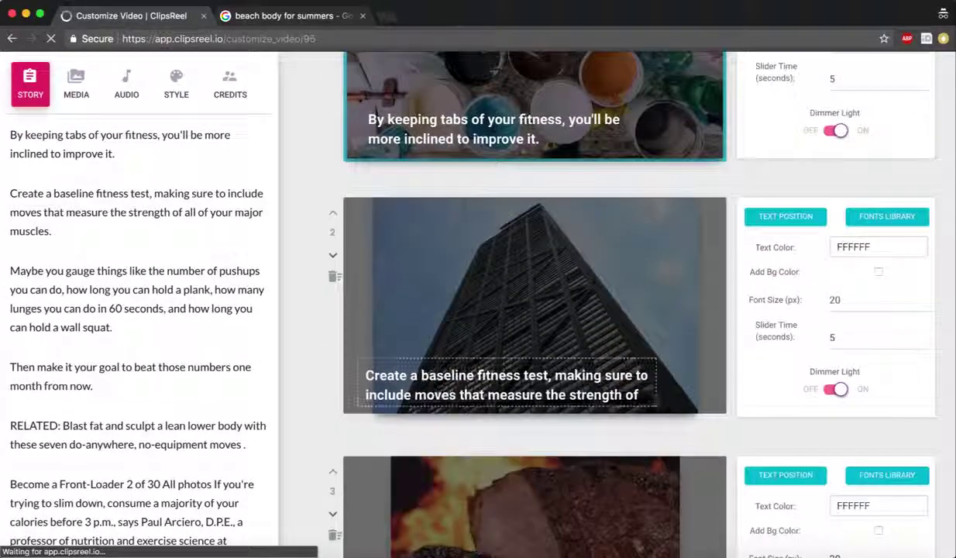
scroll(534, 309, up, 5)
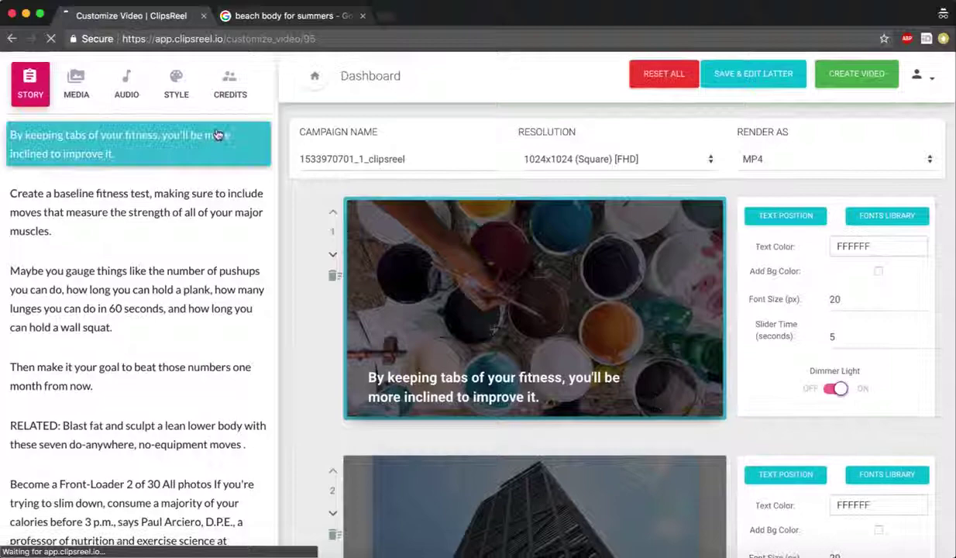
- Search stock images for 'fitness' and use the beach handstand photo on slide 1
click(76, 84)
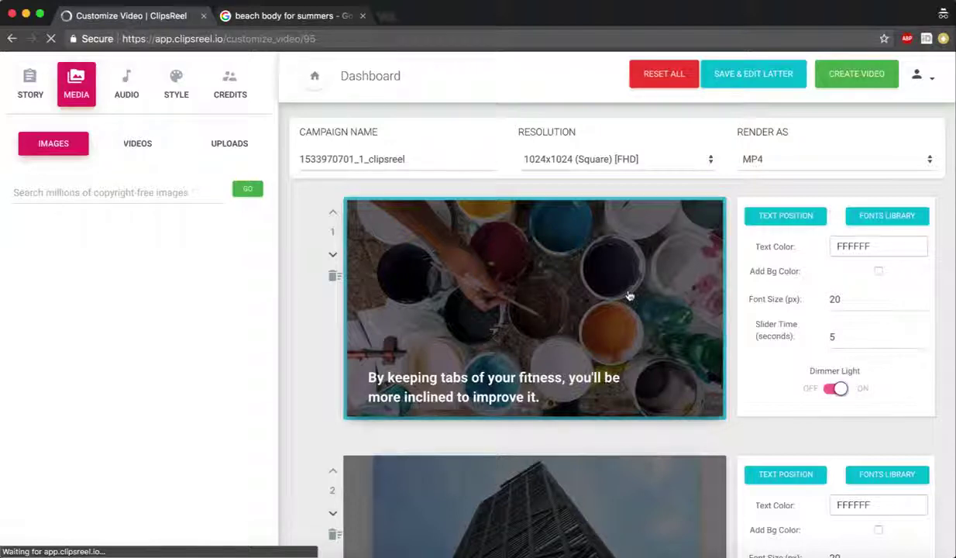
click(160, 190)
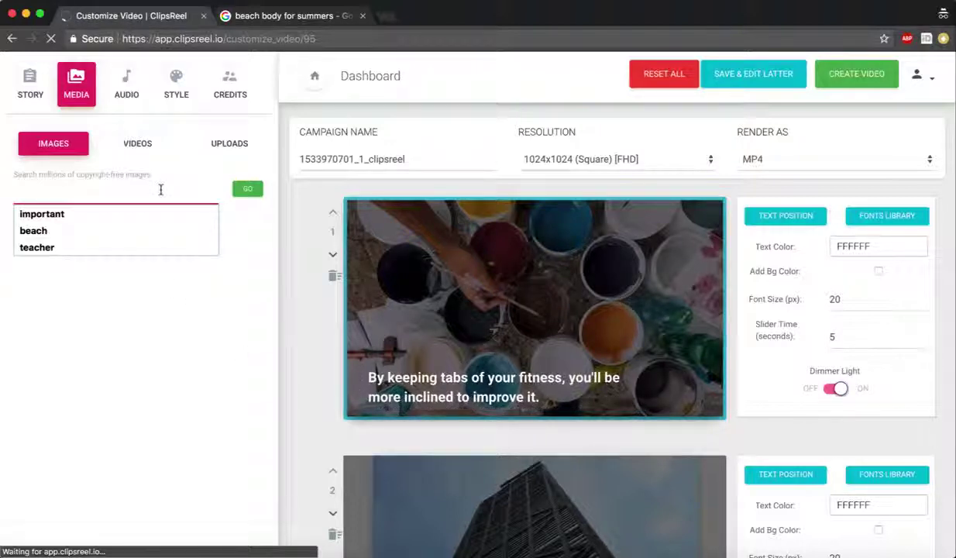
text(fitness)
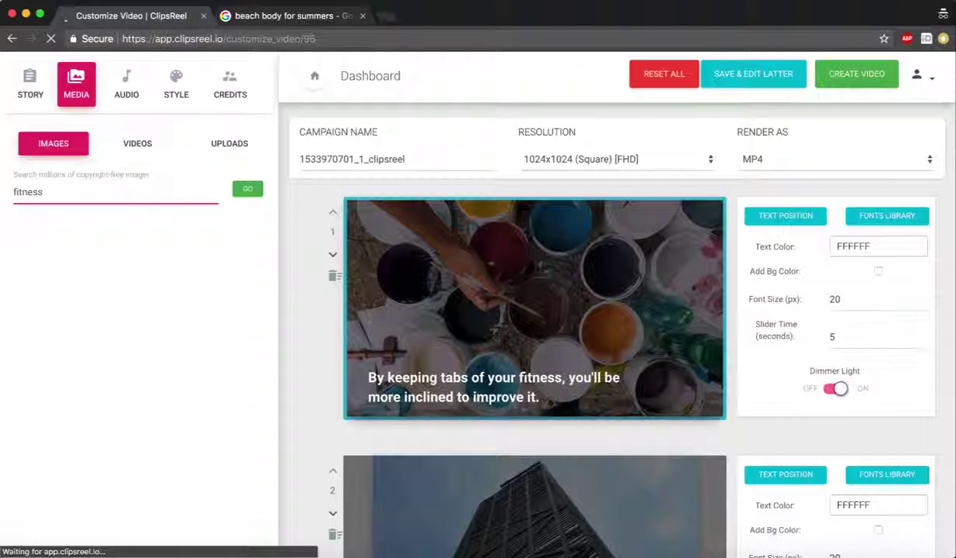
key(Return)
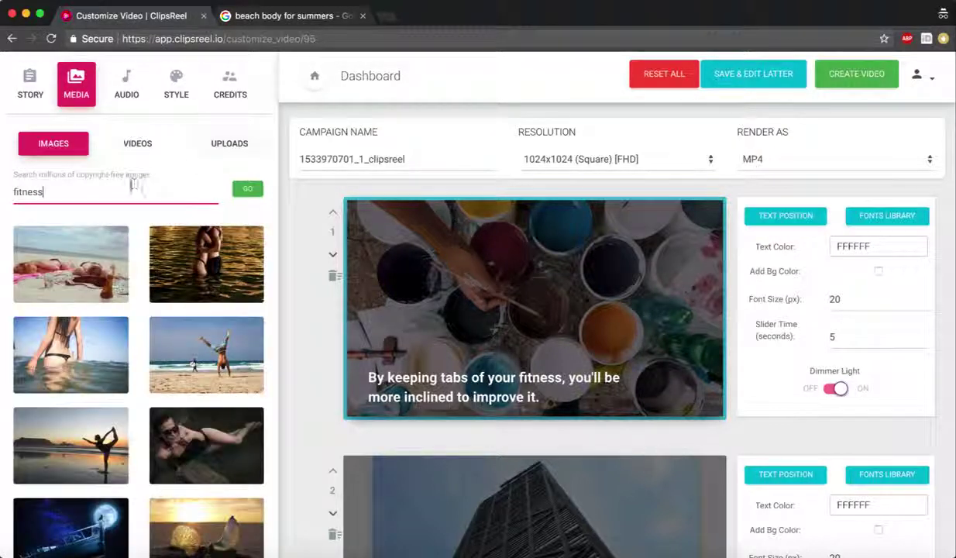
scroll(130, 333, down, 5)
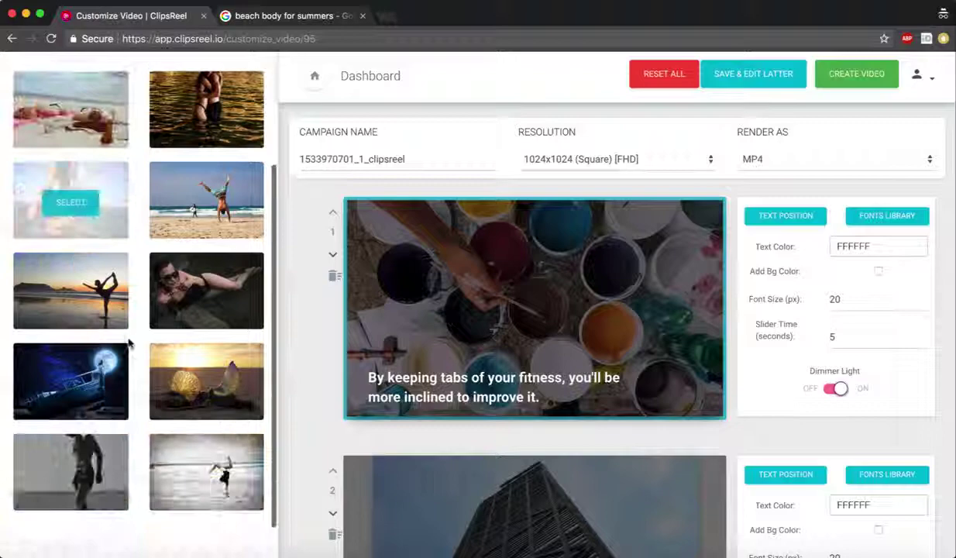
scroll(139, 343, up, 5)
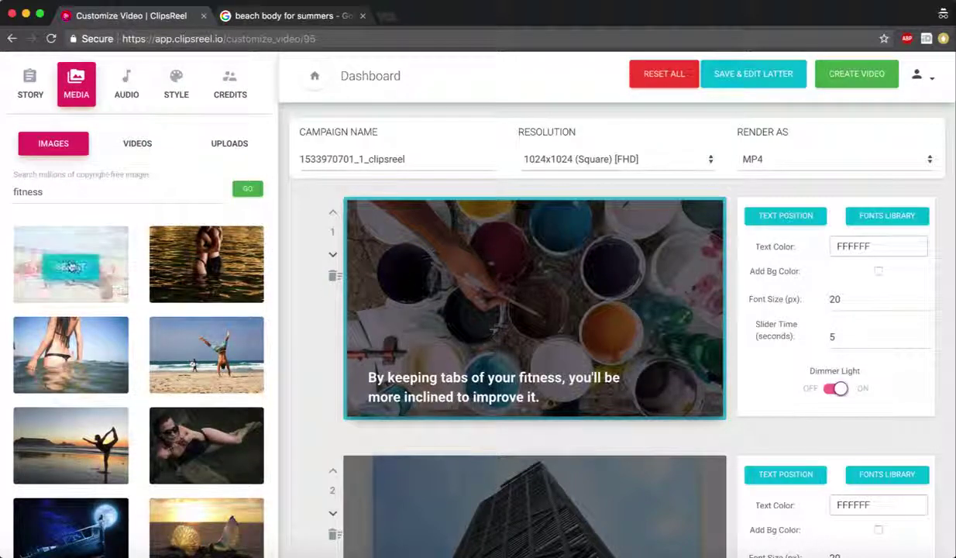
click(220, 361)
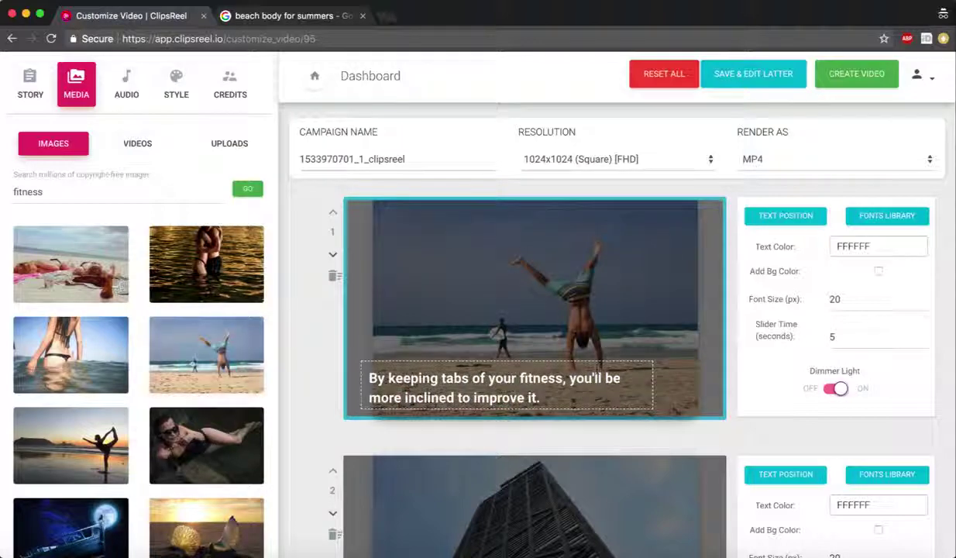
- Toggle slide 1's Dimmer Light off and back on, and view the resolution options
click(833, 390)
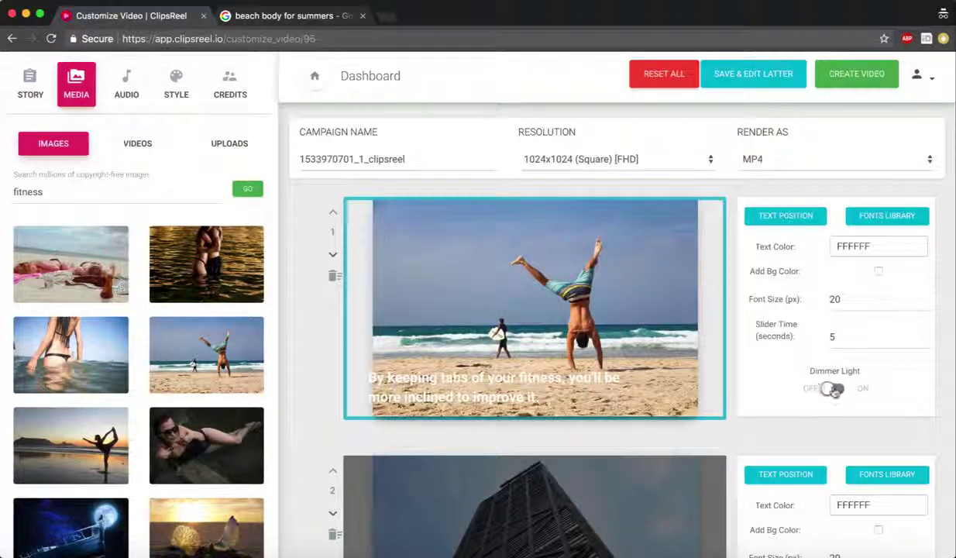
click(834, 390)
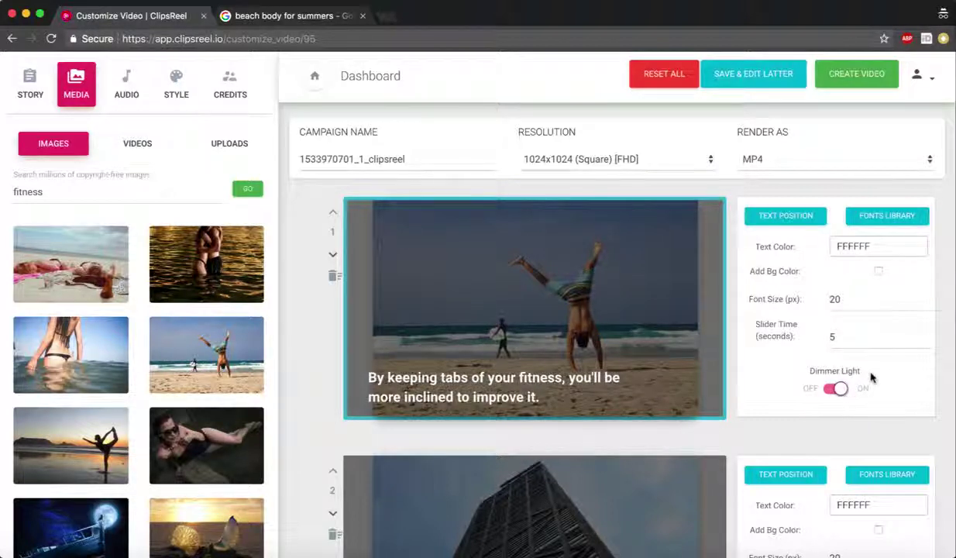
click(612, 159)
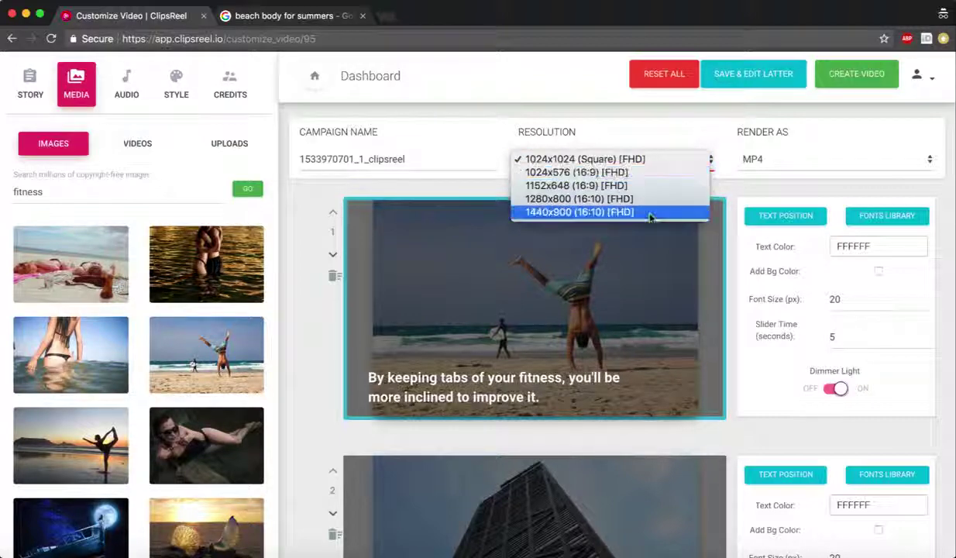
click(780, 159)
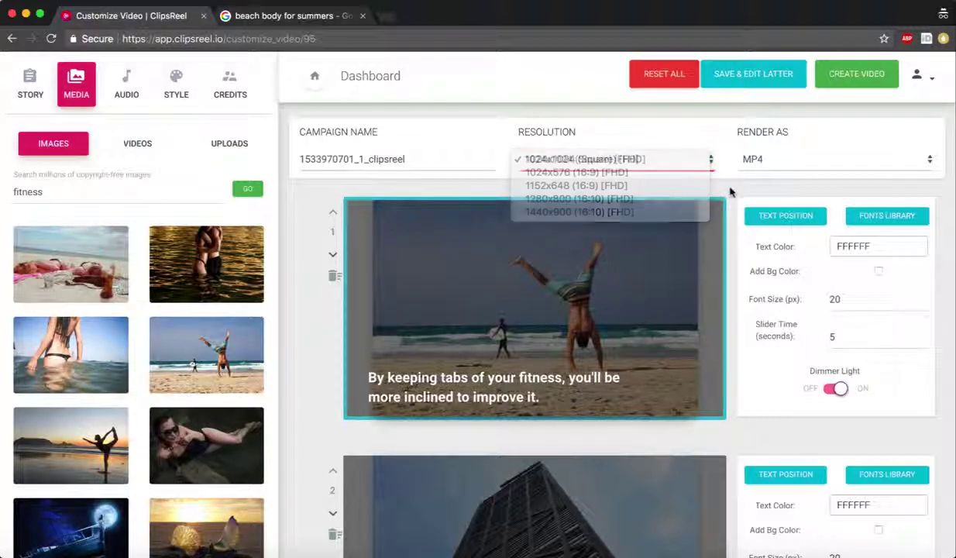
click(780, 159)
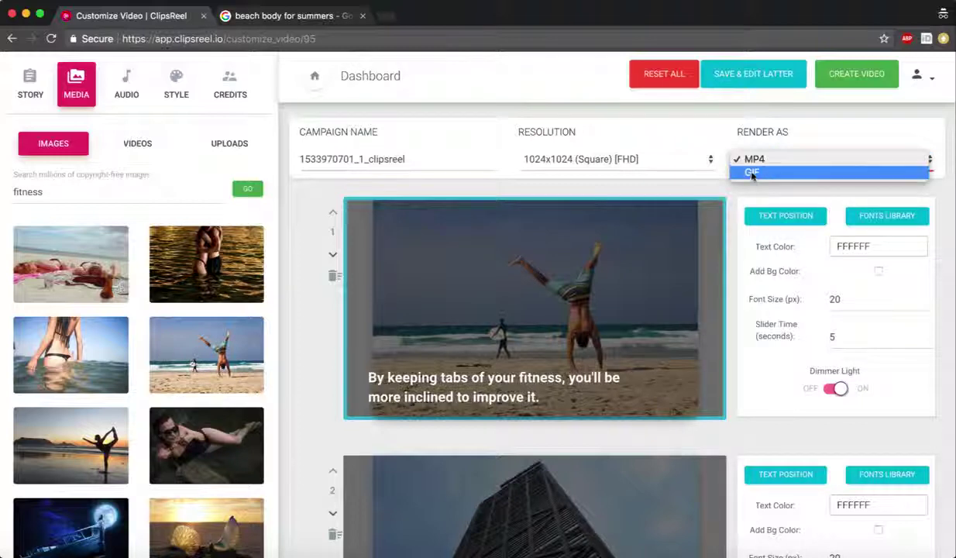
click(765, 159)
click(447, 161)
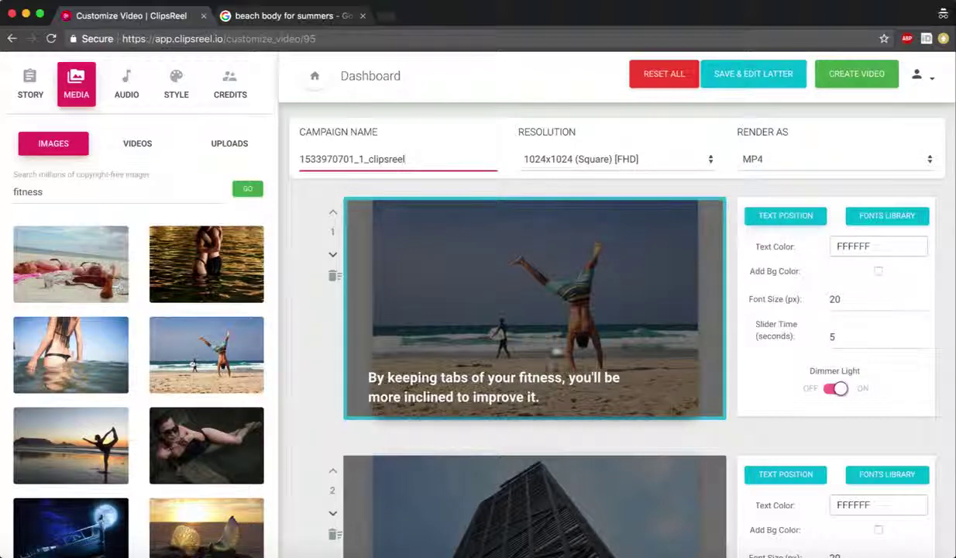
- Try several caption positions on slide 1, settling on bottom centre
click(761, 216)
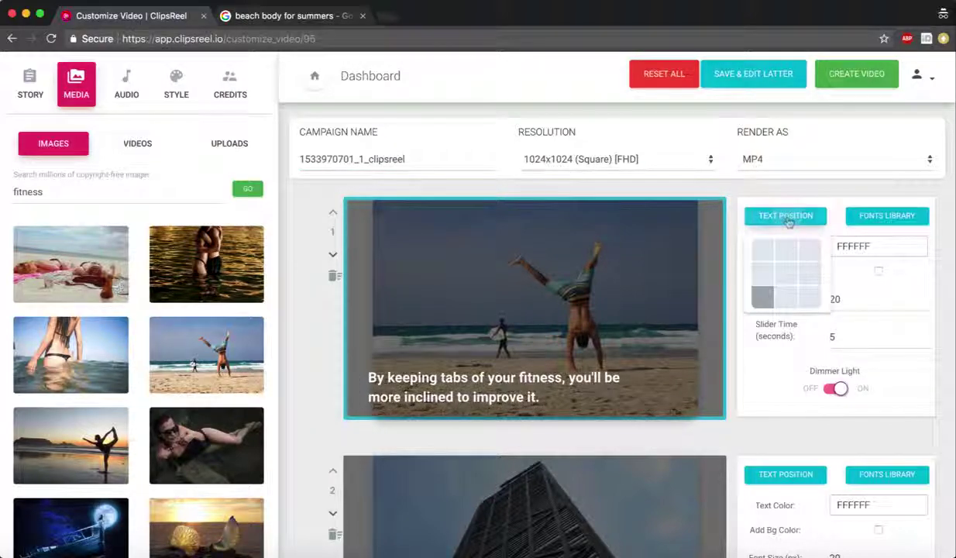
click(791, 280)
click(806, 220)
click(810, 249)
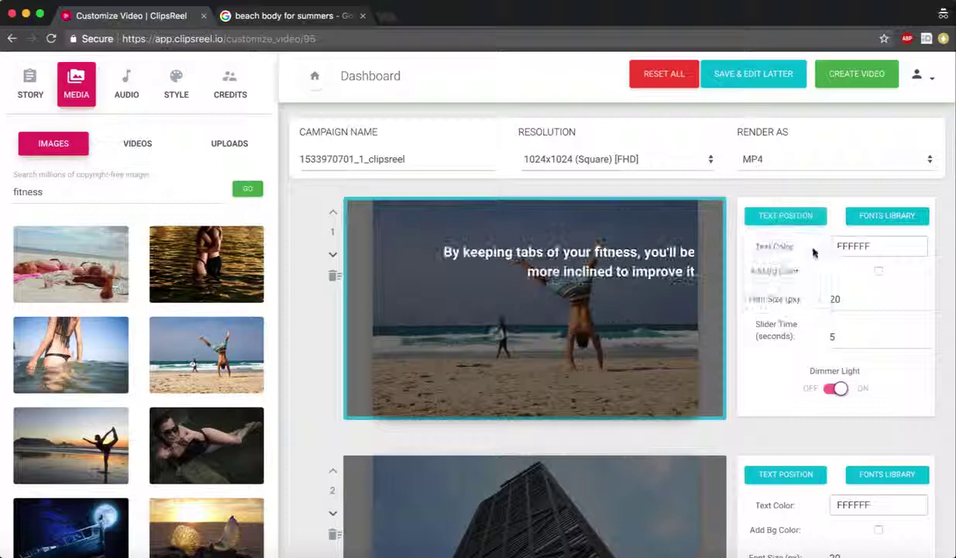
click(761, 220)
click(762, 254)
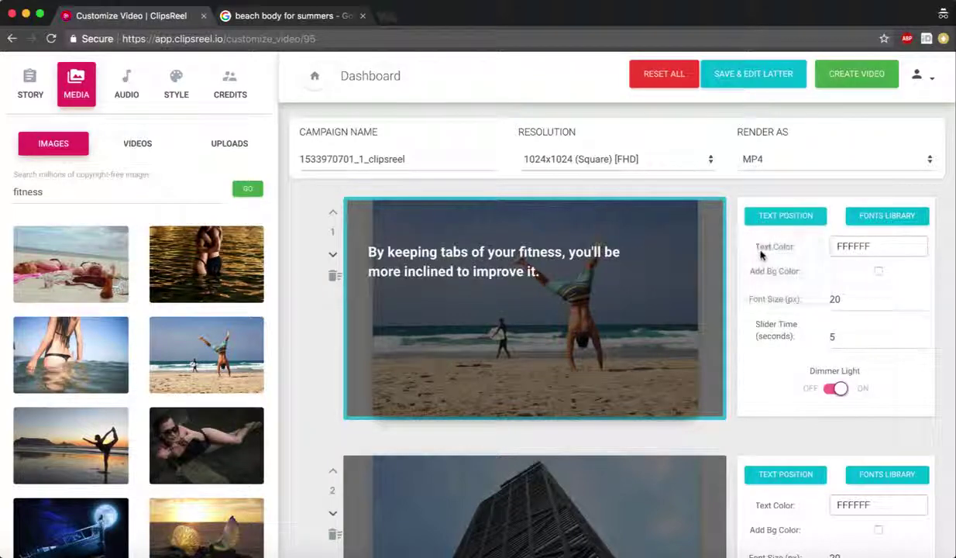
click(774, 220)
click(782, 294)
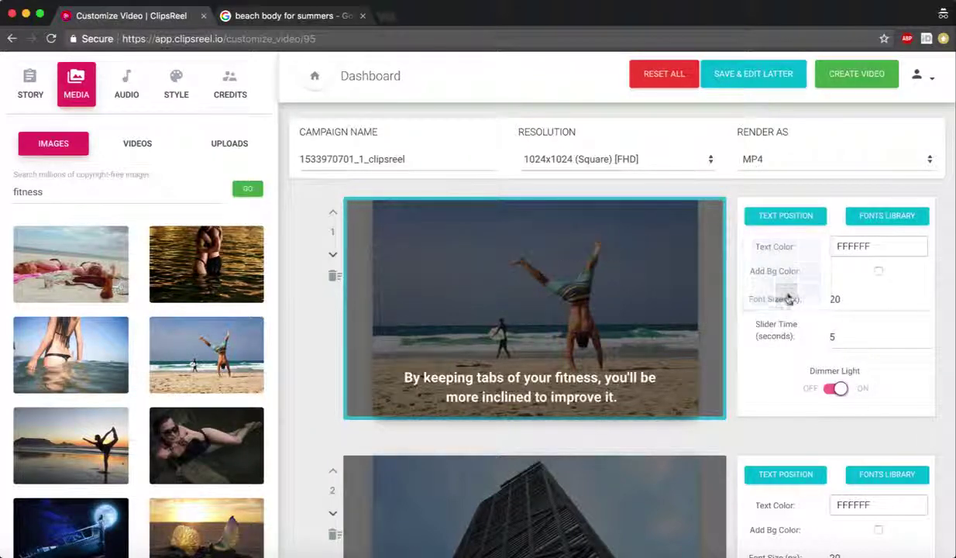
- Set the caption font to Alegreya Sans SC at font size 23
click(895, 222)
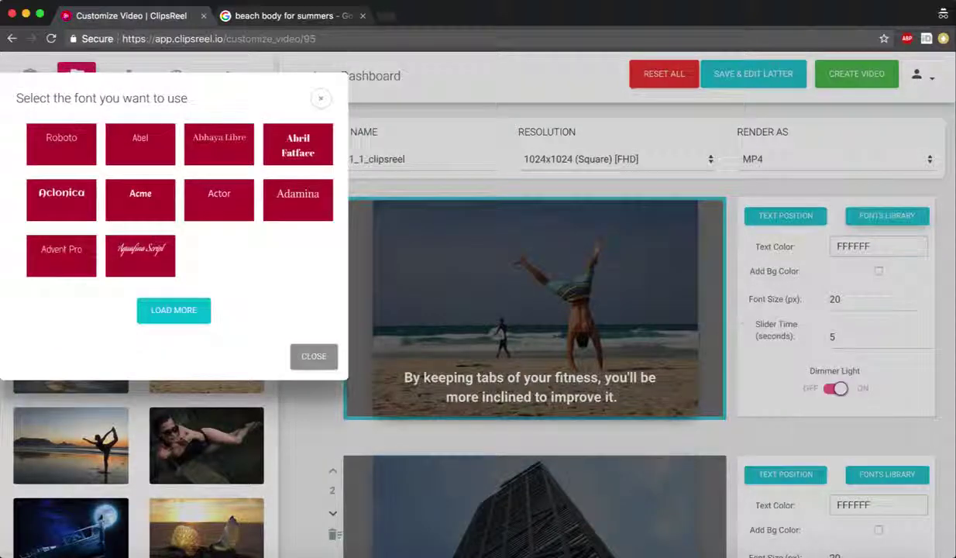
click(166, 309)
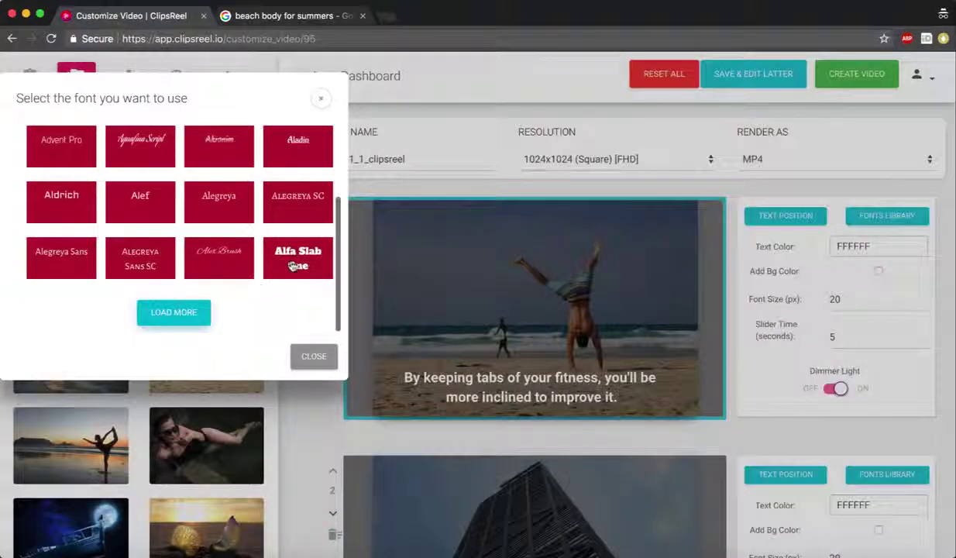
click(294, 266)
click(206, 268)
click(126, 265)
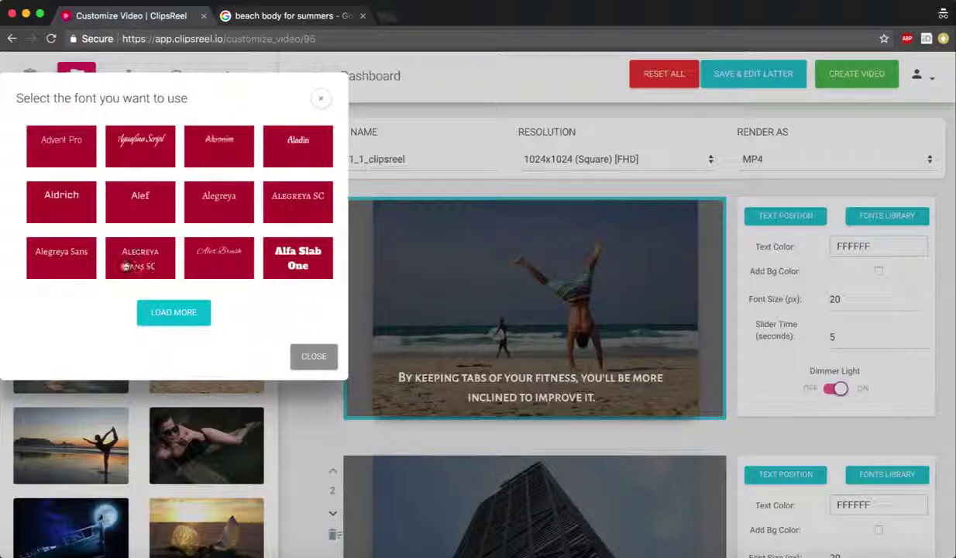
click(303, 357)
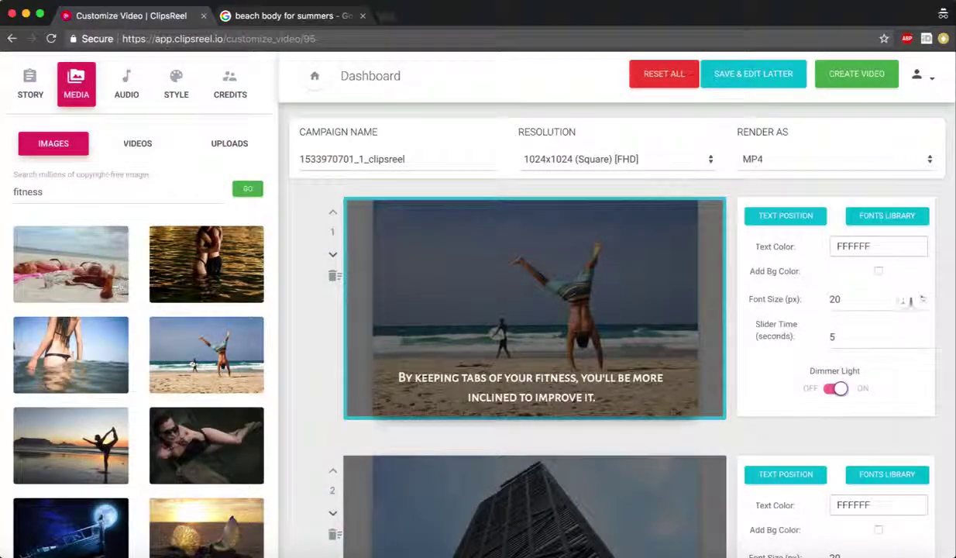
click(924, 299)
click(925, 299)
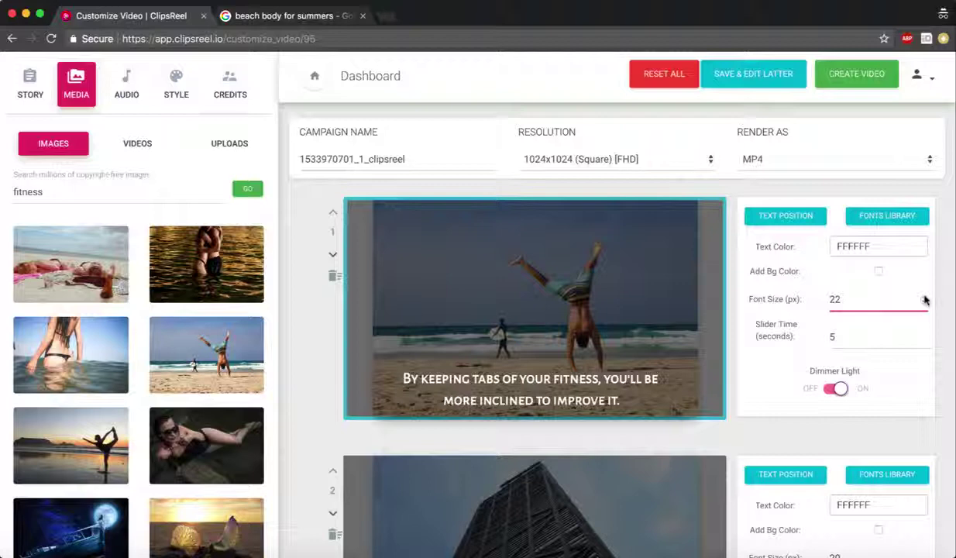
click(922, 298)
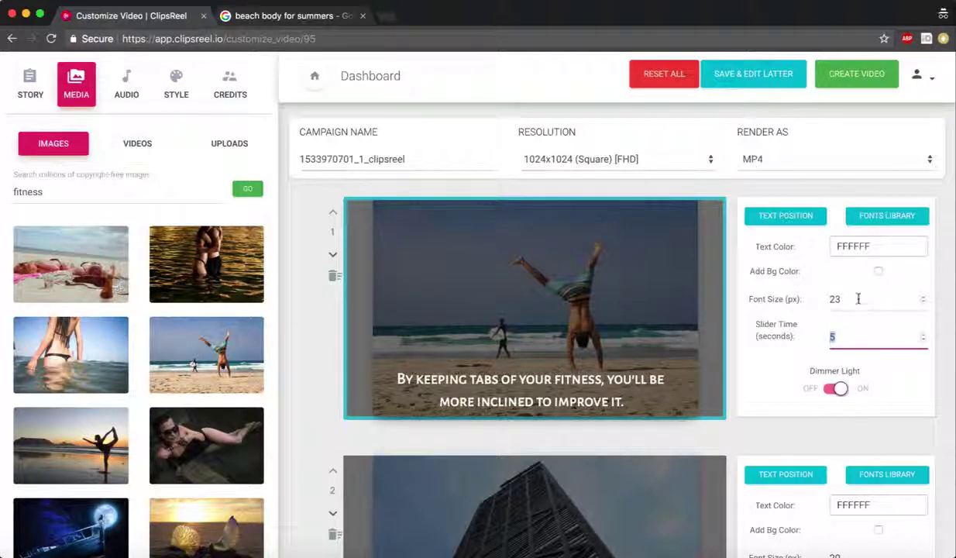
- Try cyan and dark maroon caption backgrounds, then turn Add Bg Color off
click(878, 271)
click(835, 317)
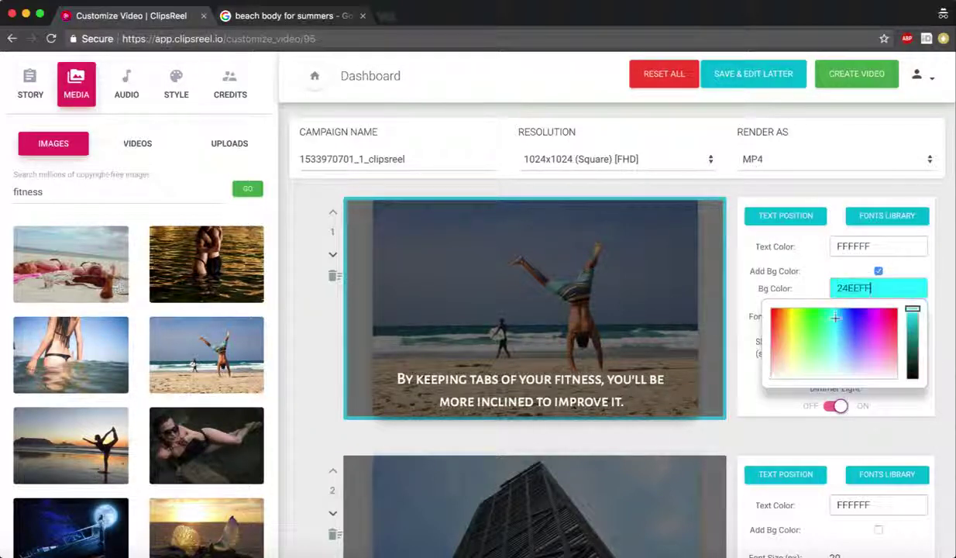
drag(835, 317, 889, 367)
click(913, 369)
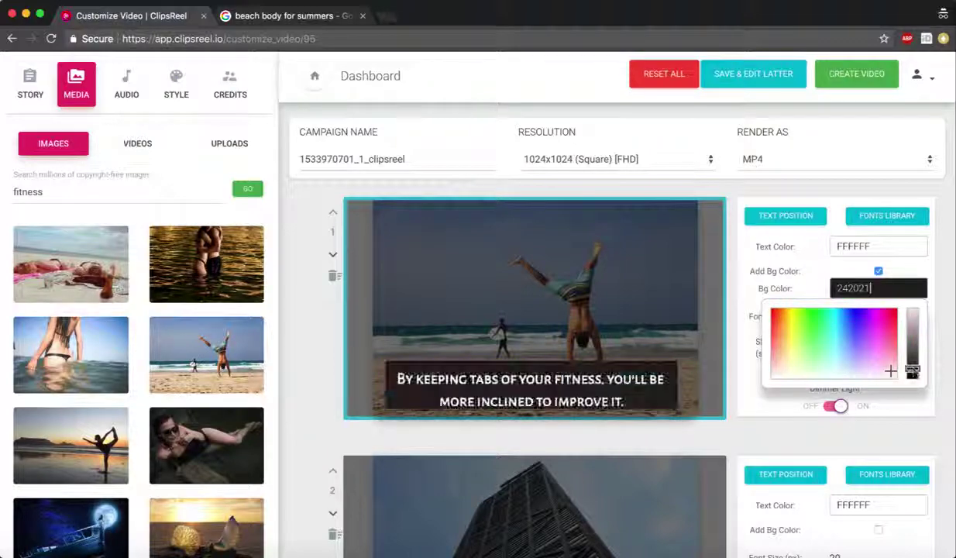
click(885, 324)
drag(885, 324, 881, 328)
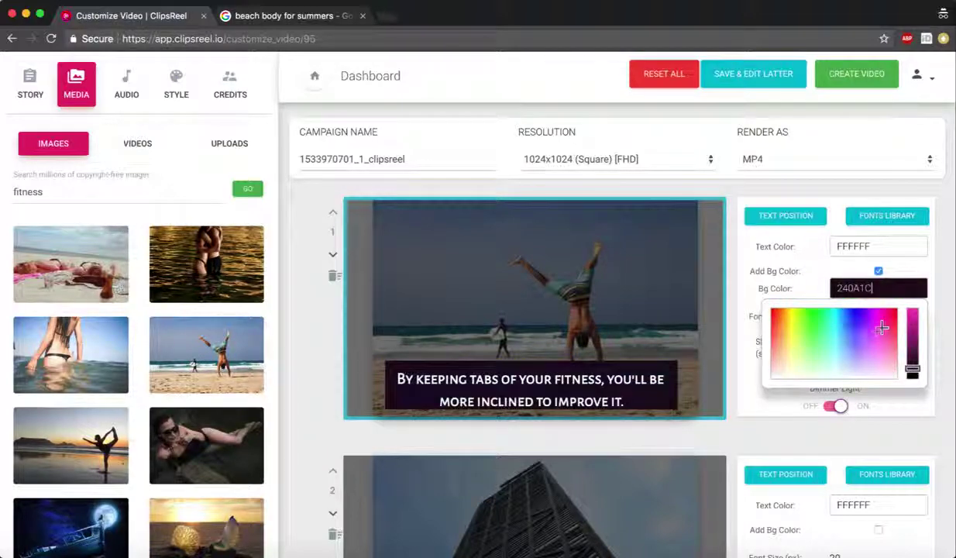
click(878, 271)
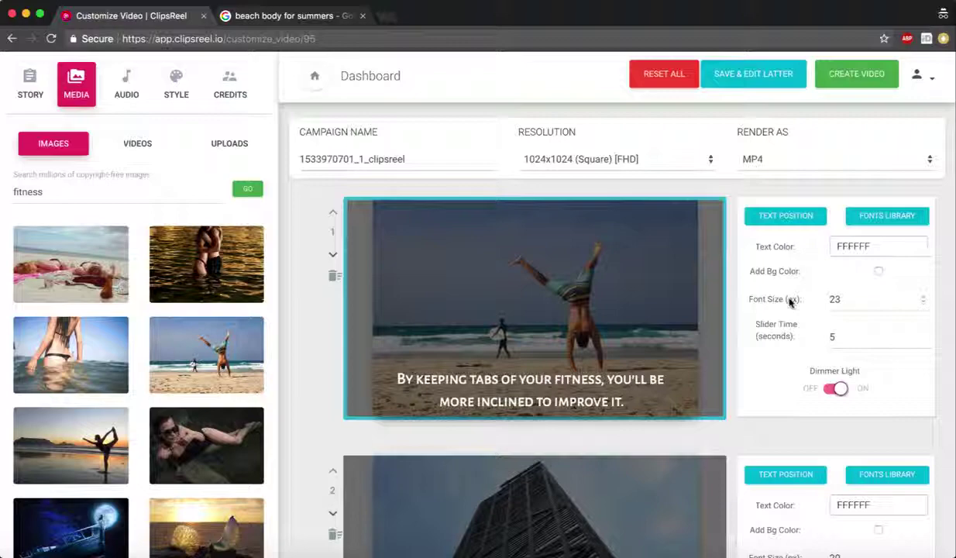
- Search the stock videos for 'fitness'
click(137, 143)
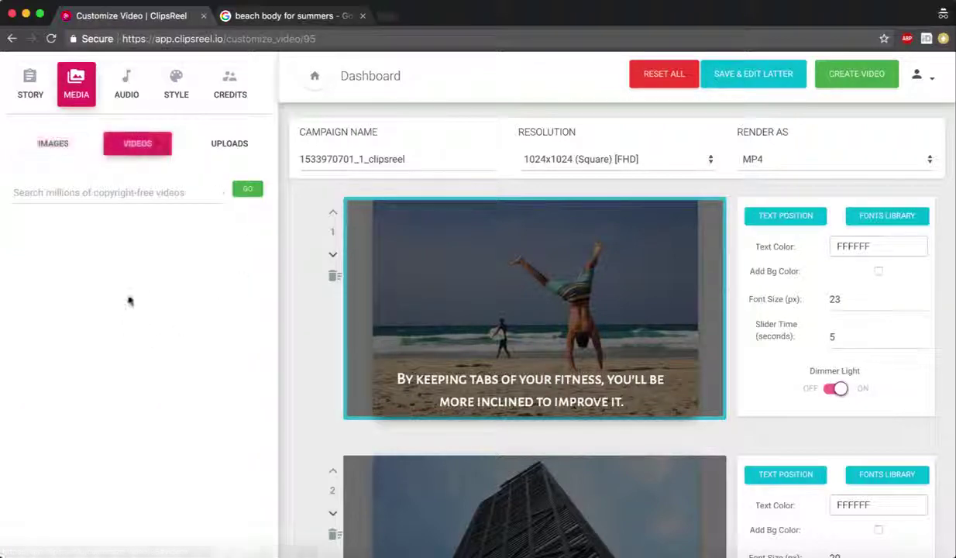
click(57, 143)
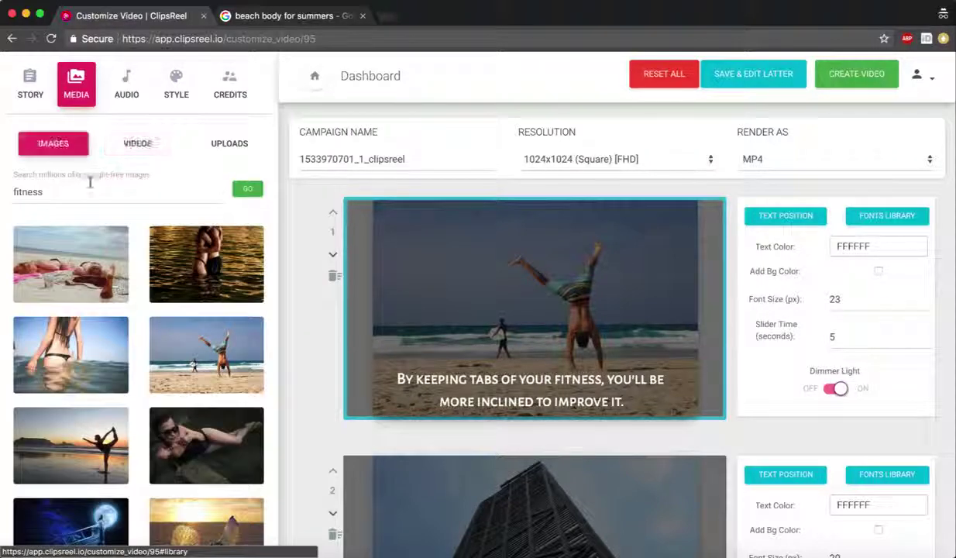
click(78, 191)
click(134, 144)
click(110, 193)
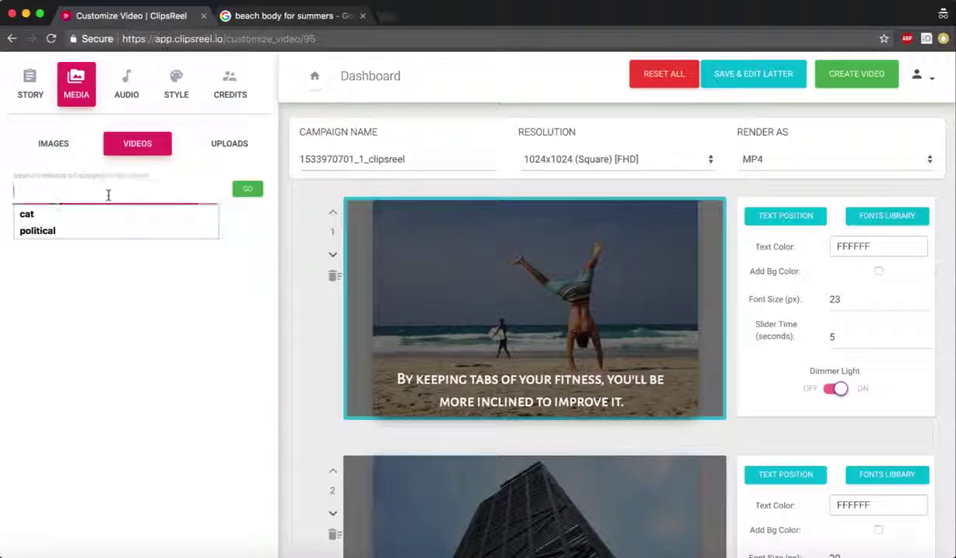
click(248, 190)
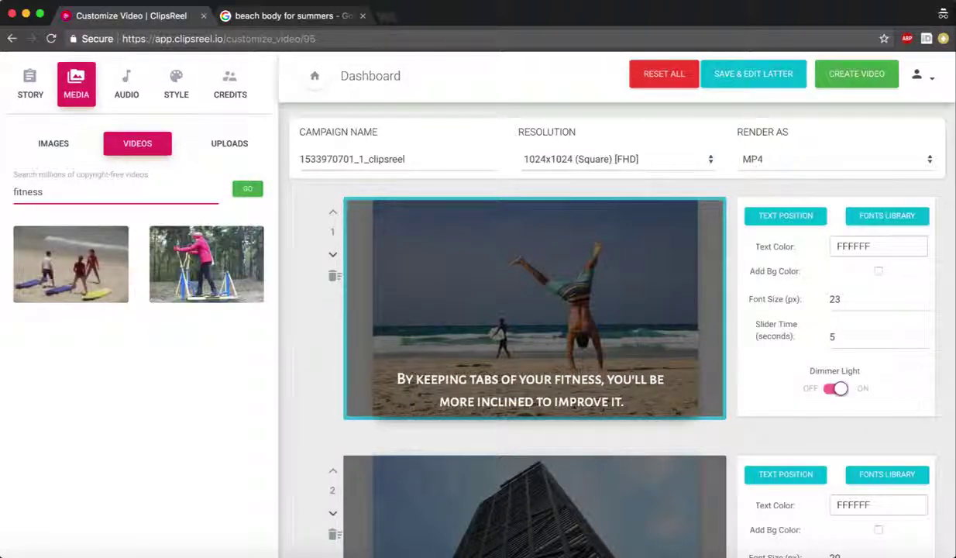
- Use the beach surfboard fitness video as slide 2's background
scroll(514, 455, down, 3)
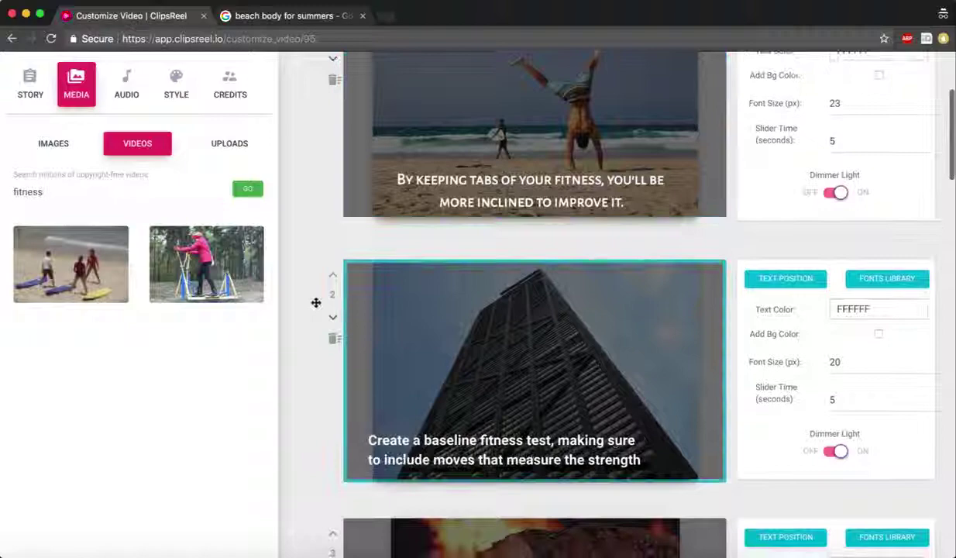
mouse_move(206, 291)
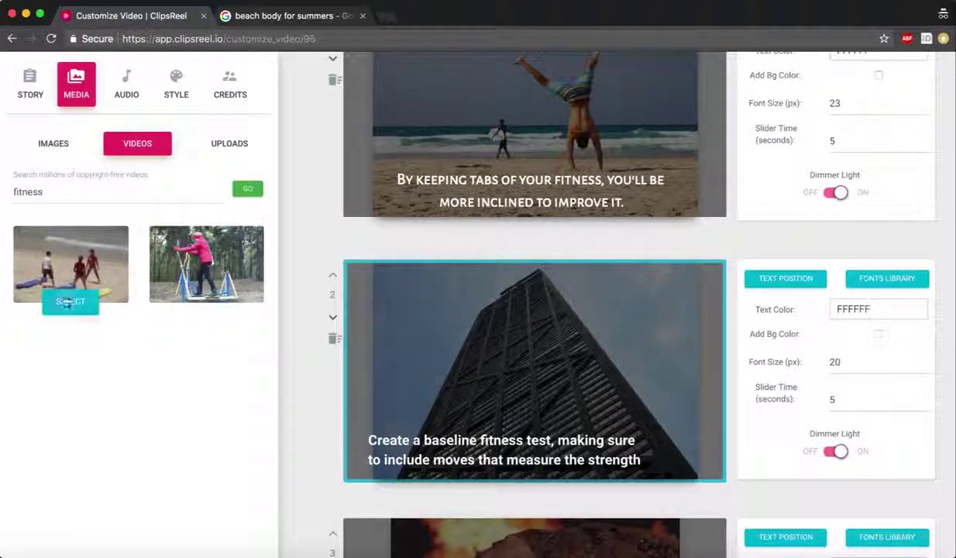
click(71, 302)
scroll(543, 380, up, 4)
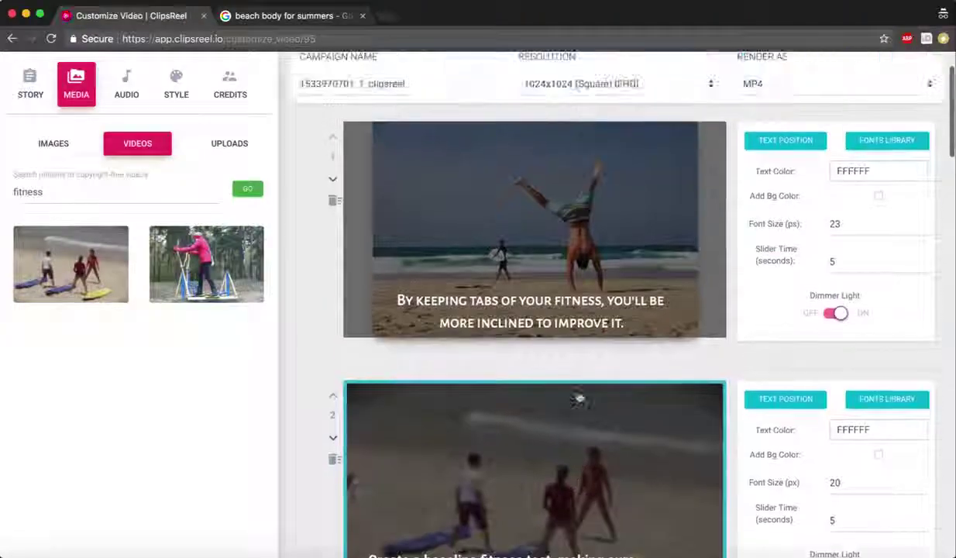
scroll(660, 402, down, 8)
scroll(661, 403, down, 15)
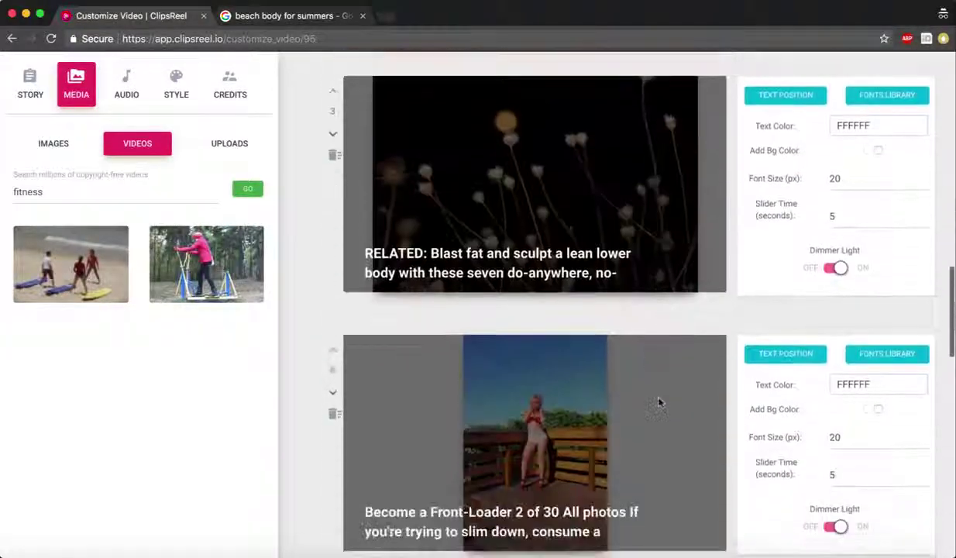
scroll(660, 402, up, 2)
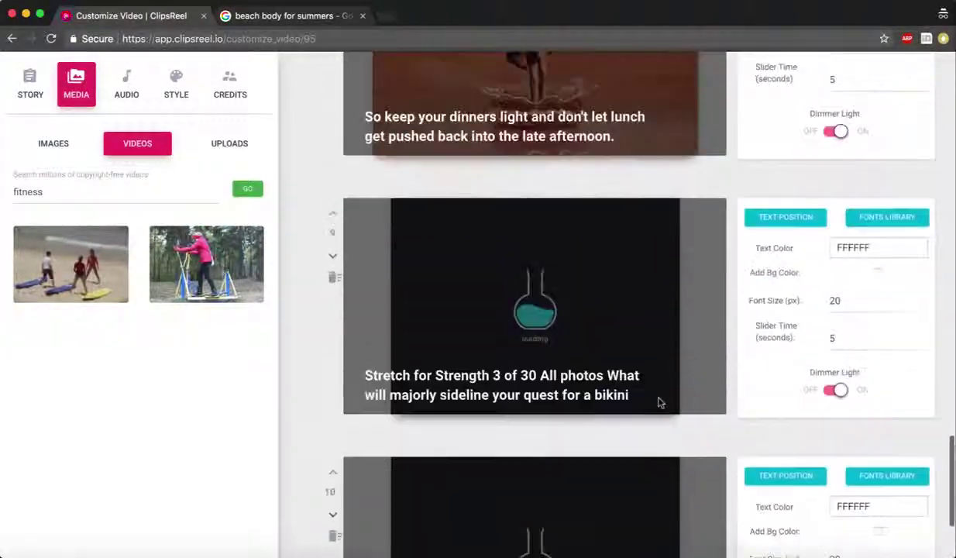
scroll(659, 401, down, 3)
scroll(659, 400, up, 20)
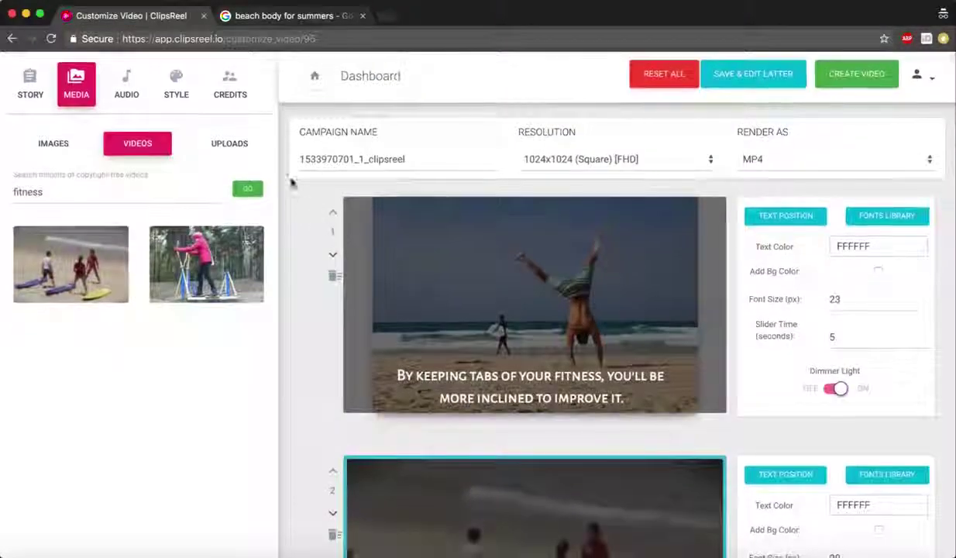
- Replace slide 3's image with the uploaded fresco from Media Uploads
click(235, 149)
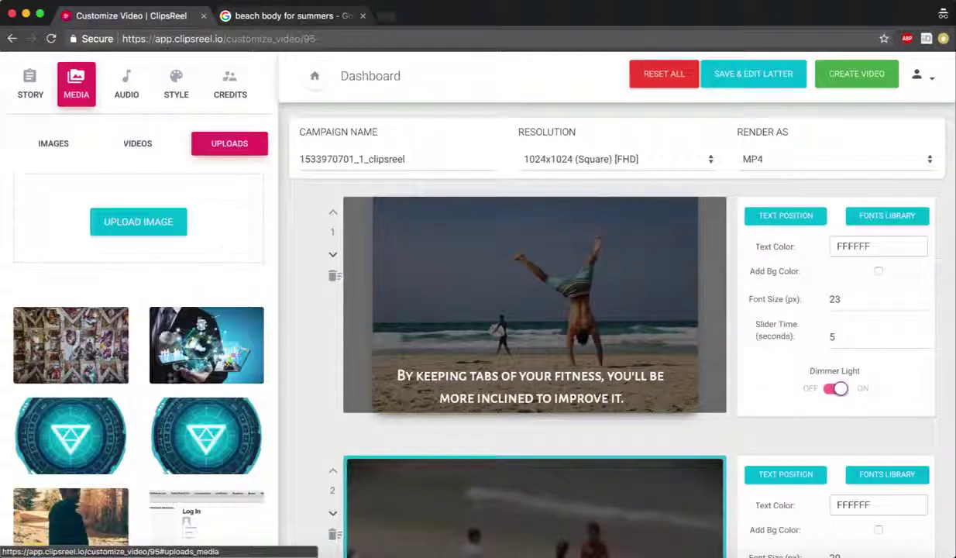
scroll(573, 432, down, 5)
click(606, 380)
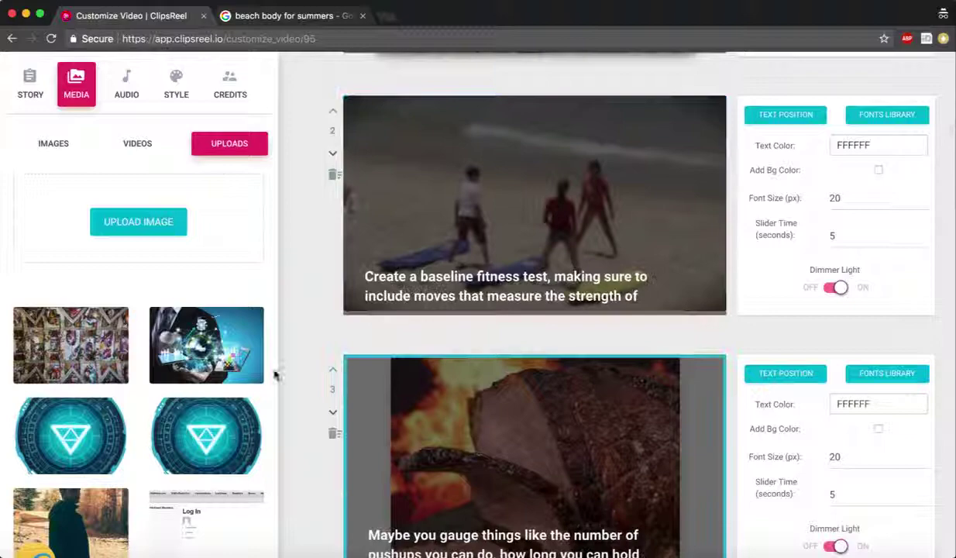
click(69, 341)
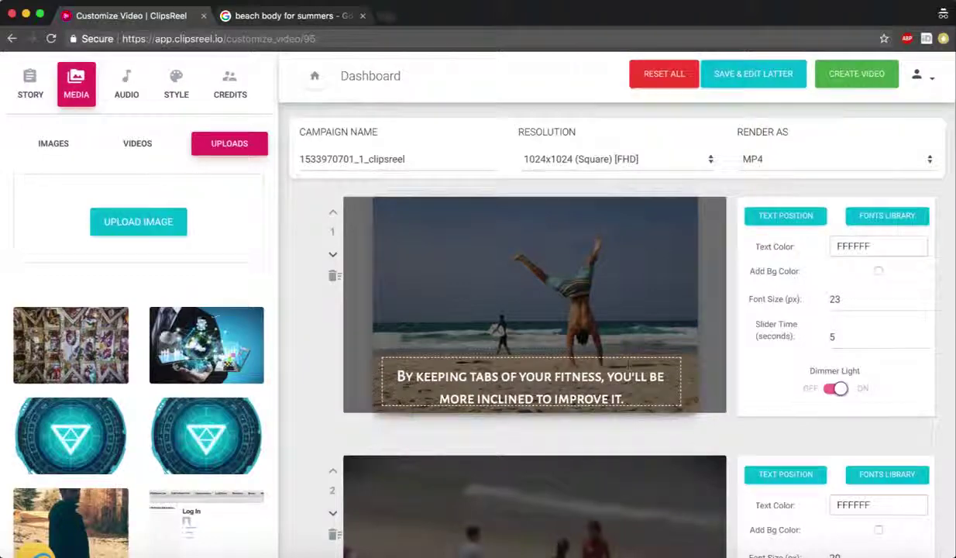
- Prefix slide 1's caption with 'Text:' and bring up the Audio music tracks
scroll(568, 375, down, 3)
scroll(465, 264, down, 2)
scroll(465, 264, up, 2)
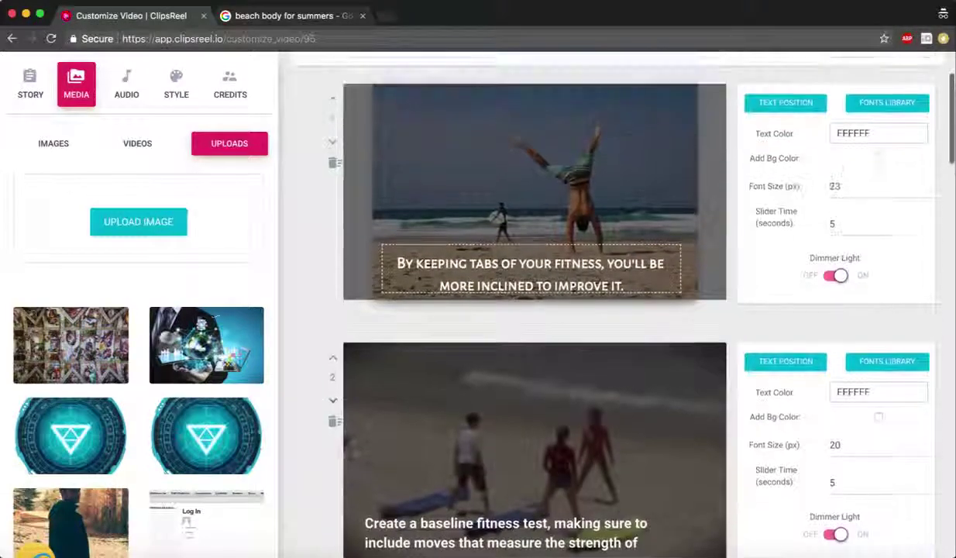
drag(397, 263, 554, 263)
click(393, 263)
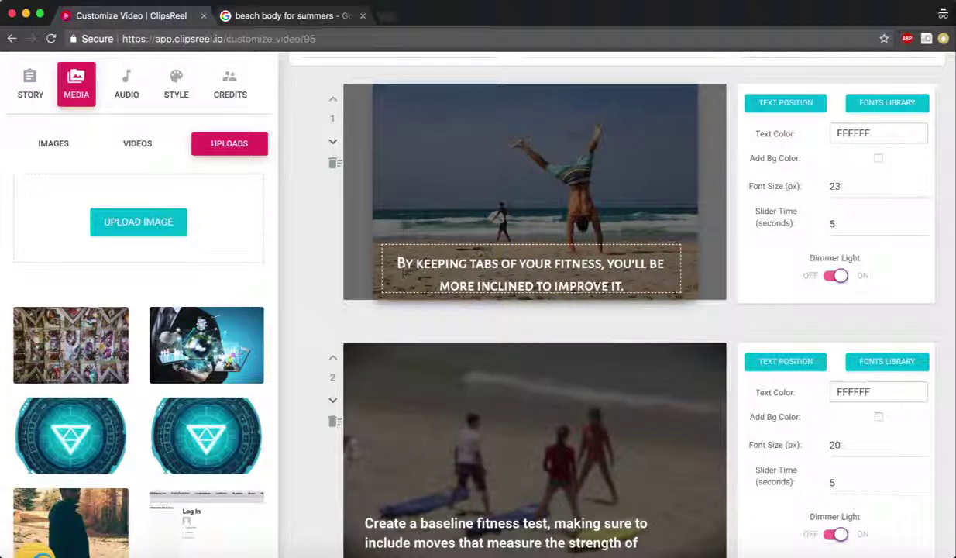
text(Text:)
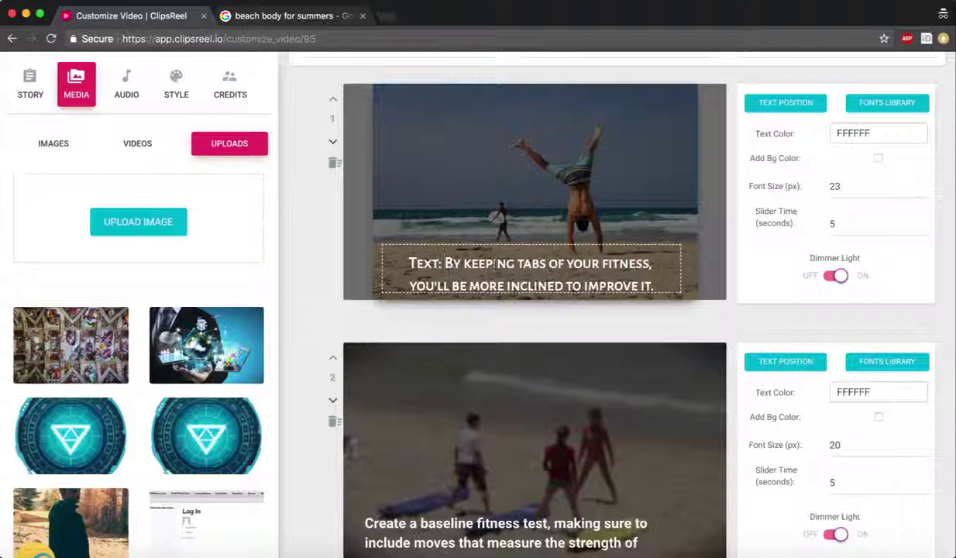
scroll(493, 263, up, 3)
click(126, 84)
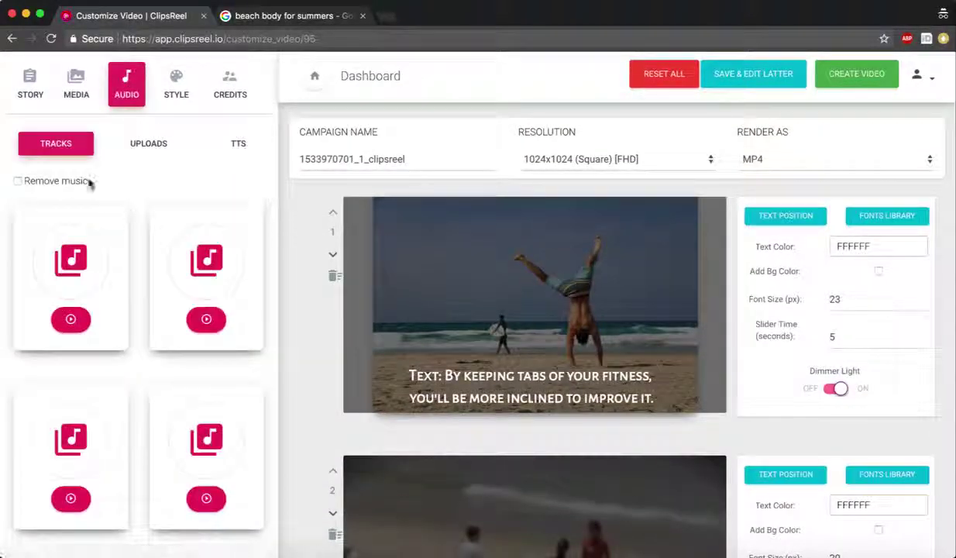
- Preview the second music track and look over the music Uploads options
click(207, 320)
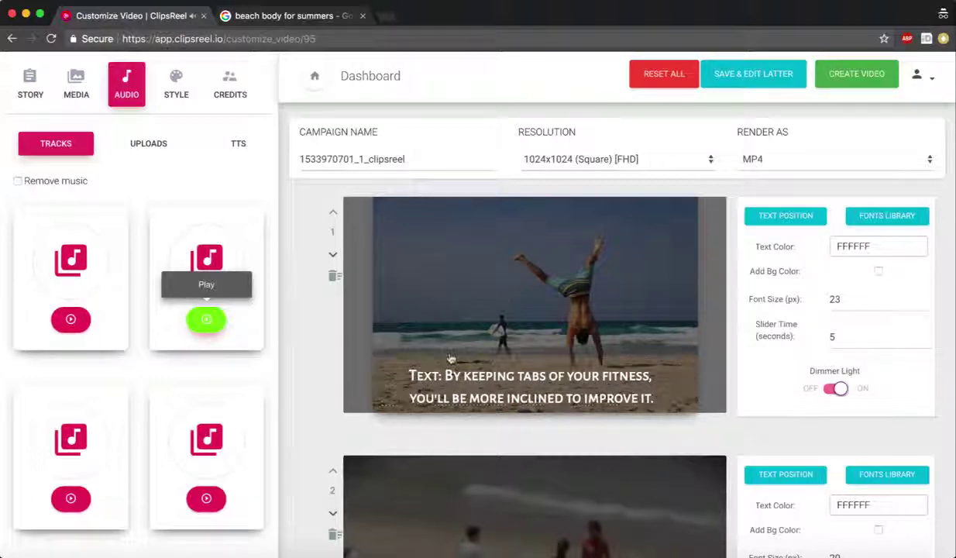
scroll(145, 406, down, 5)
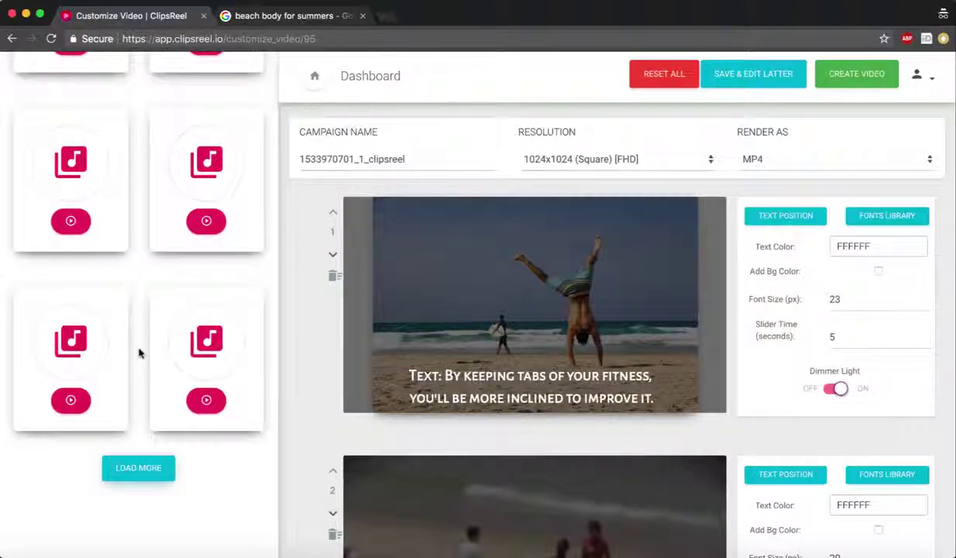
scroll(138, 353, up, 8)
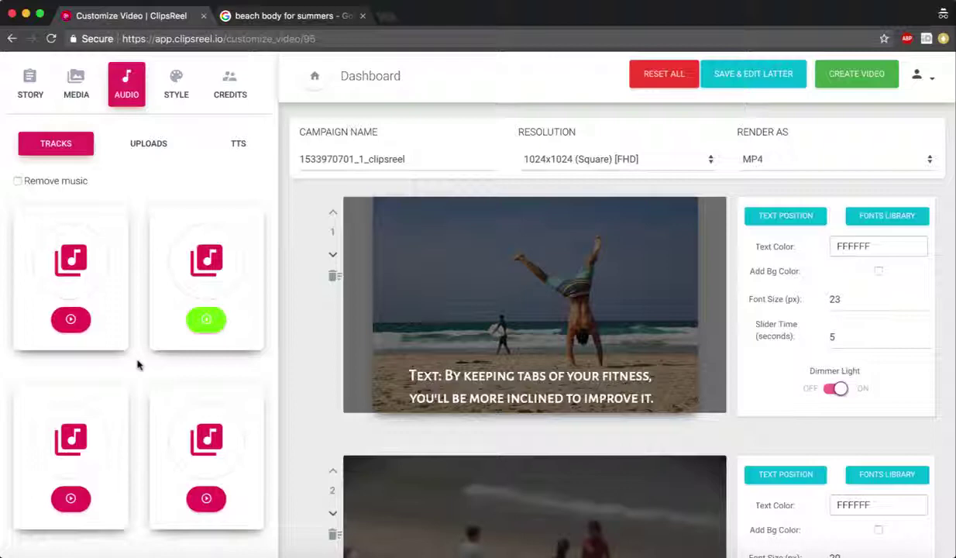
click(149, 144)
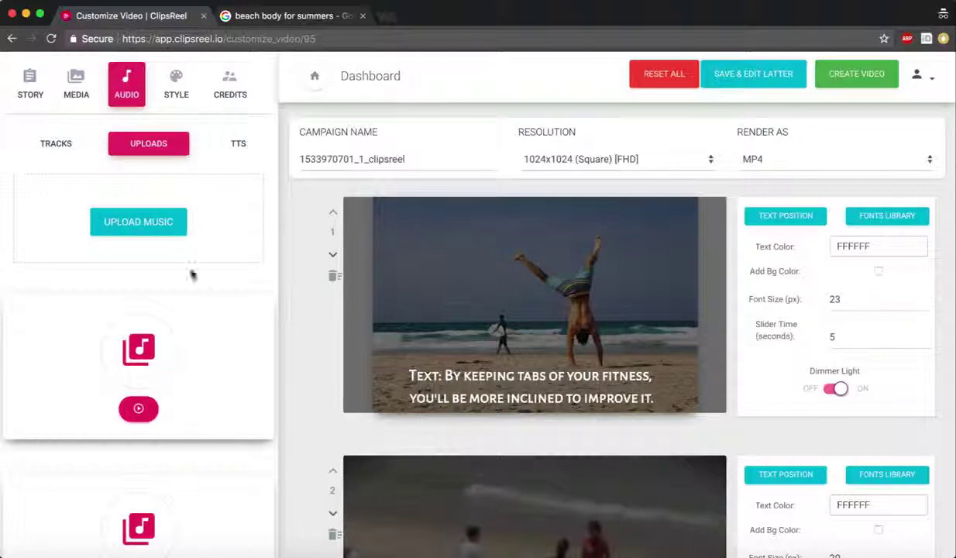
scroll(189, 380, down, 3)
scroll(185, 392, down, 2)
scroll(181, 388, up, 5)
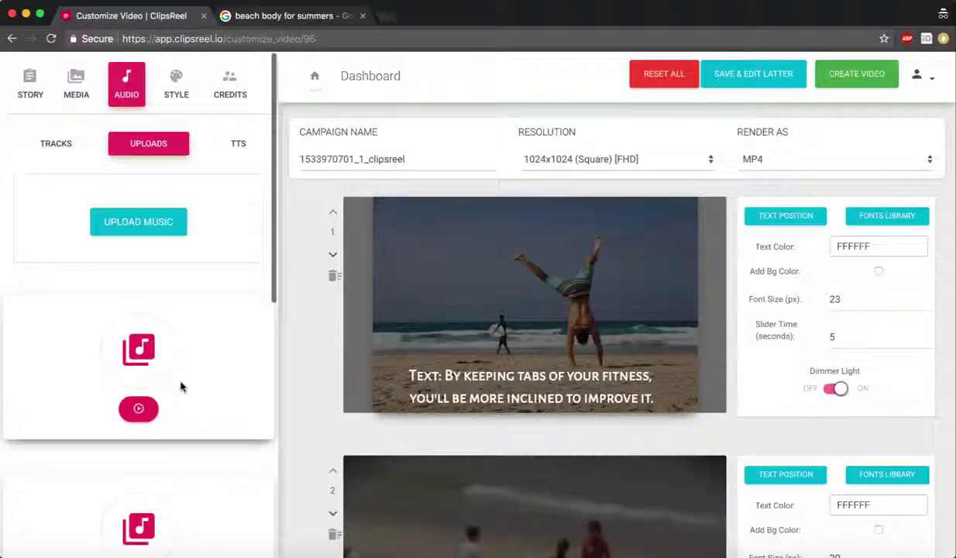
- Open text-to-speech narration with the Italian voice accent and SofiaVoice voice
click(216, 148)
click(35, 211)
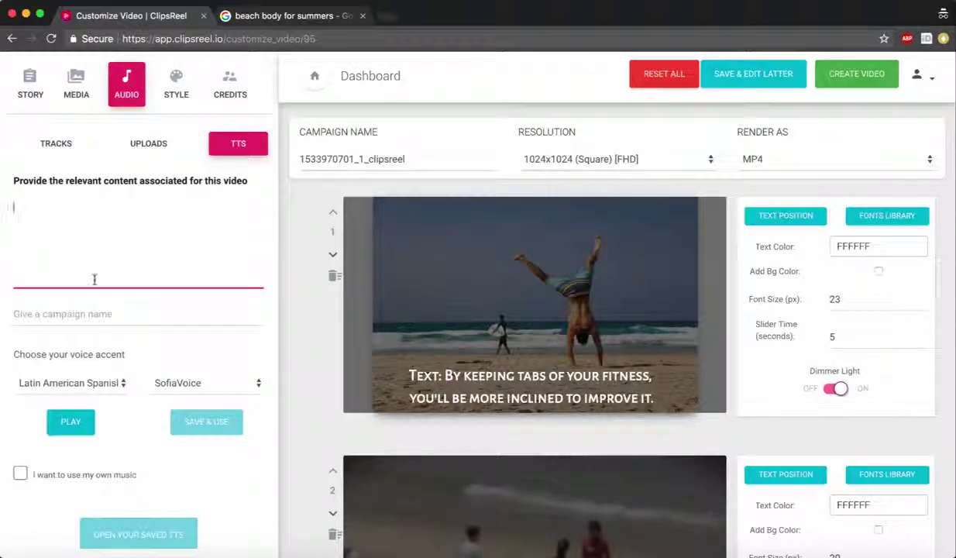
click(104, 383)
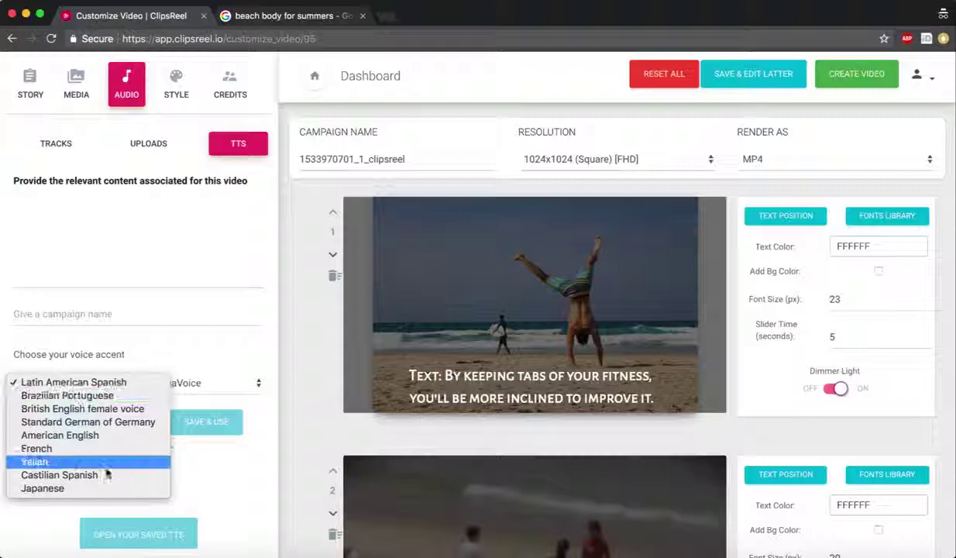
click(82, 462)
click(202, 383)
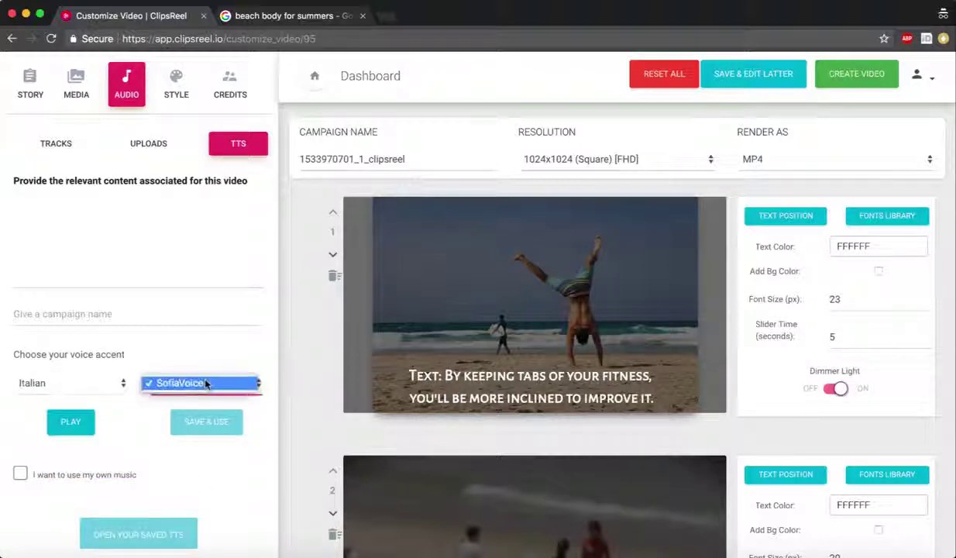
click(132, 404)
click(199, 383)
click(146, 399)
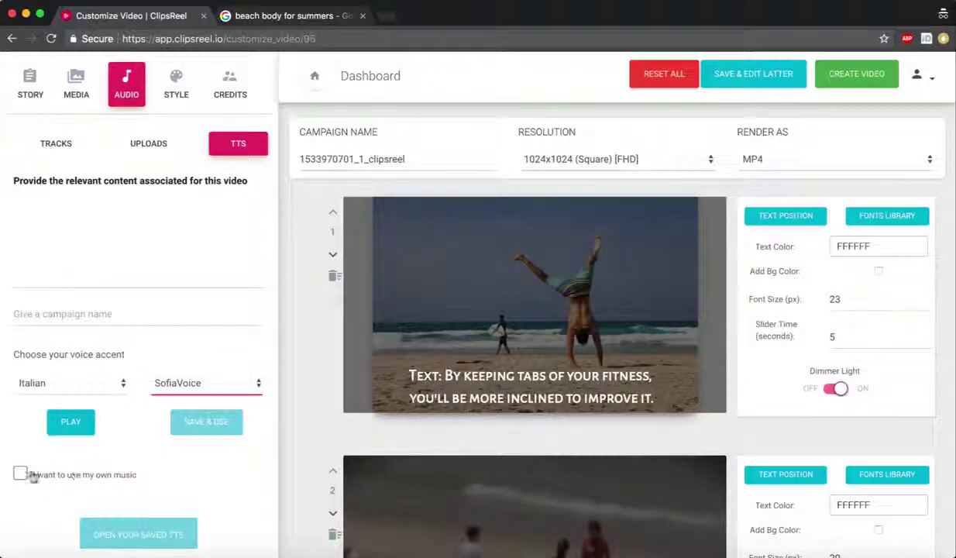
- In Style settings, turn the logo on and back off without choosing a file
click(172, 92)
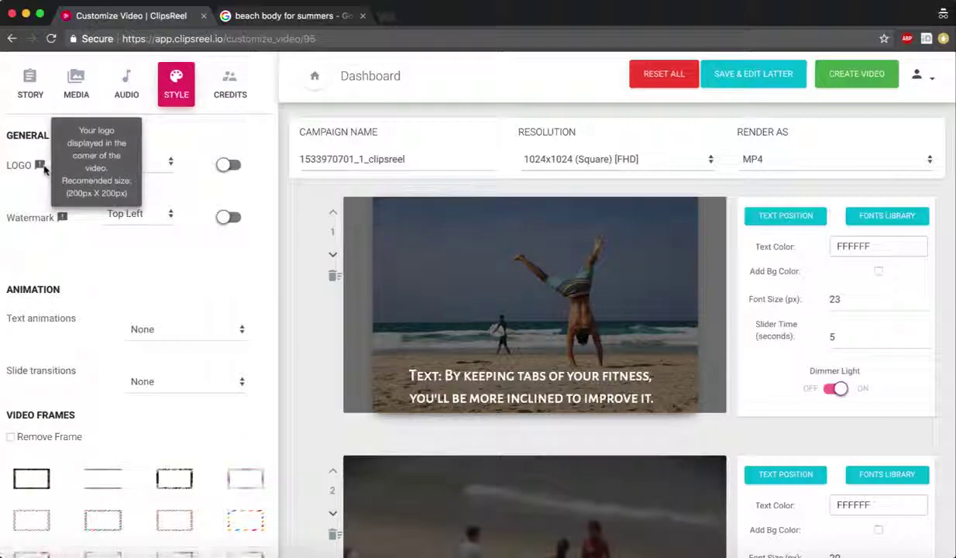
click(228, 165)
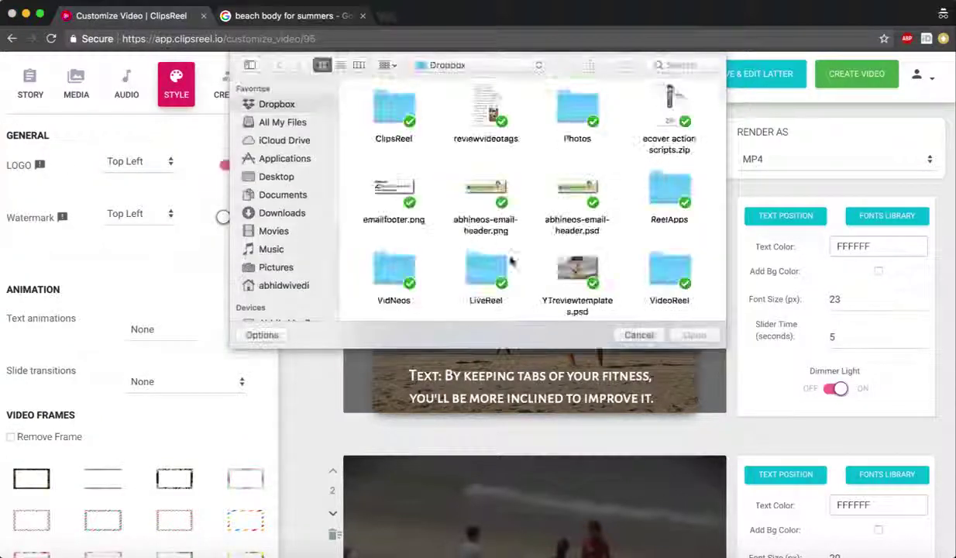
click(636, 334)
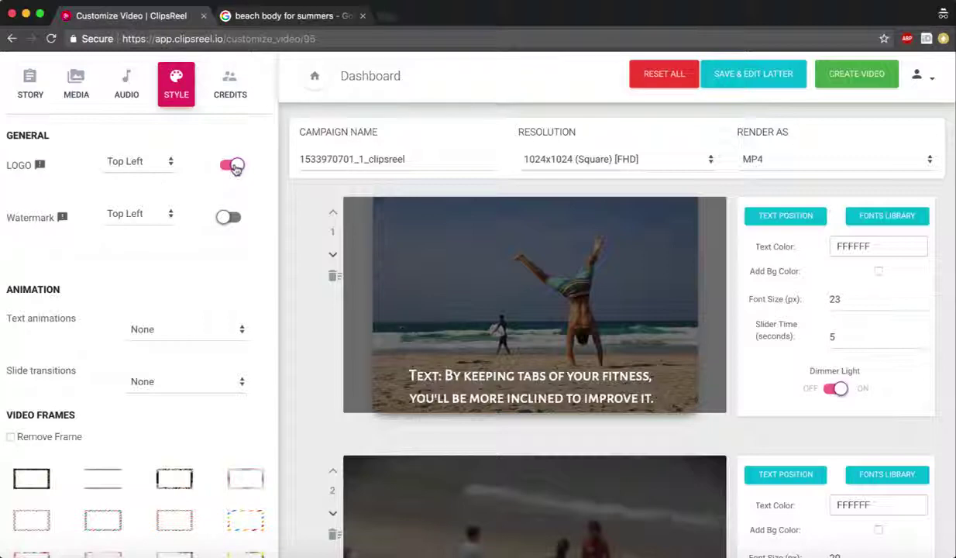
click(235, 166)
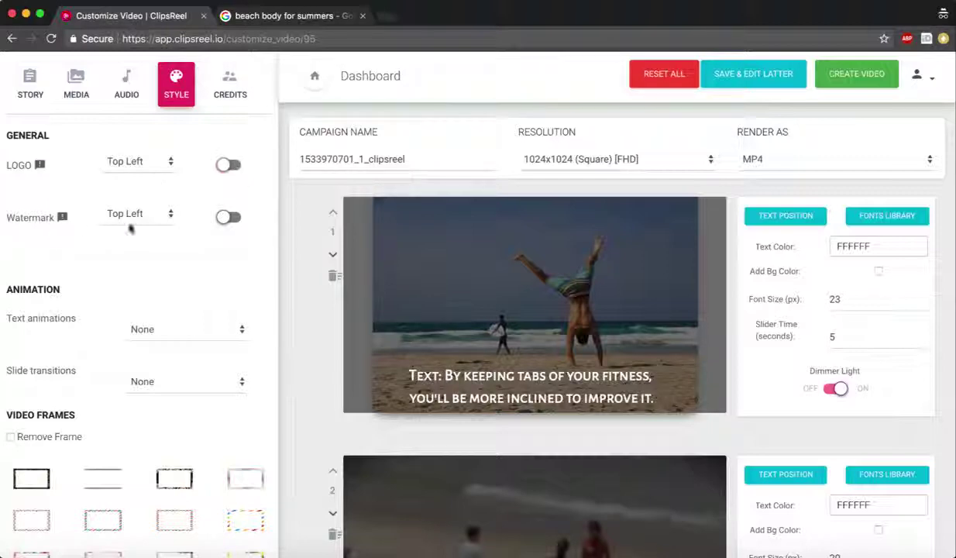
- Keep text animations at None and try the striped border frame on the slides
click(186, 330)
click(191, 335)
scroll(92, 346, down, 5)
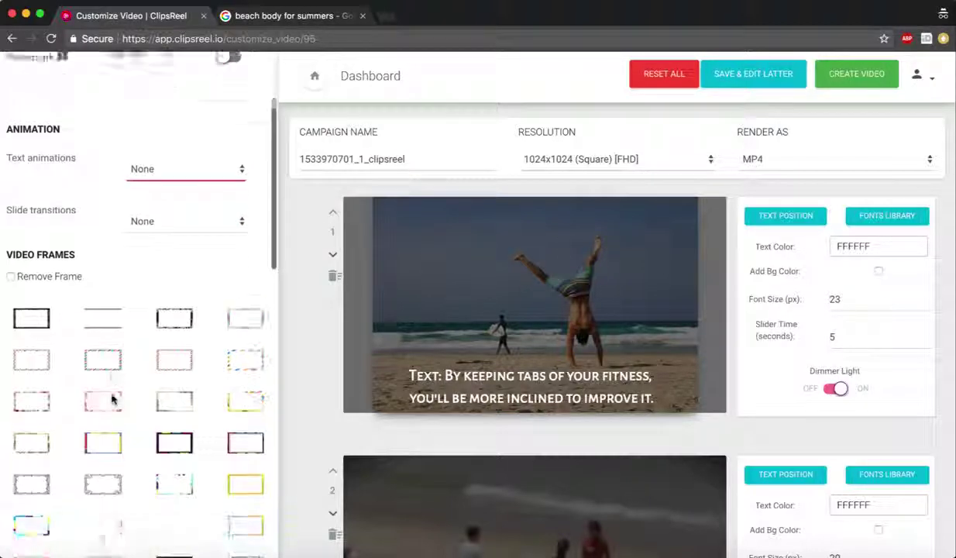
click(106, 353)
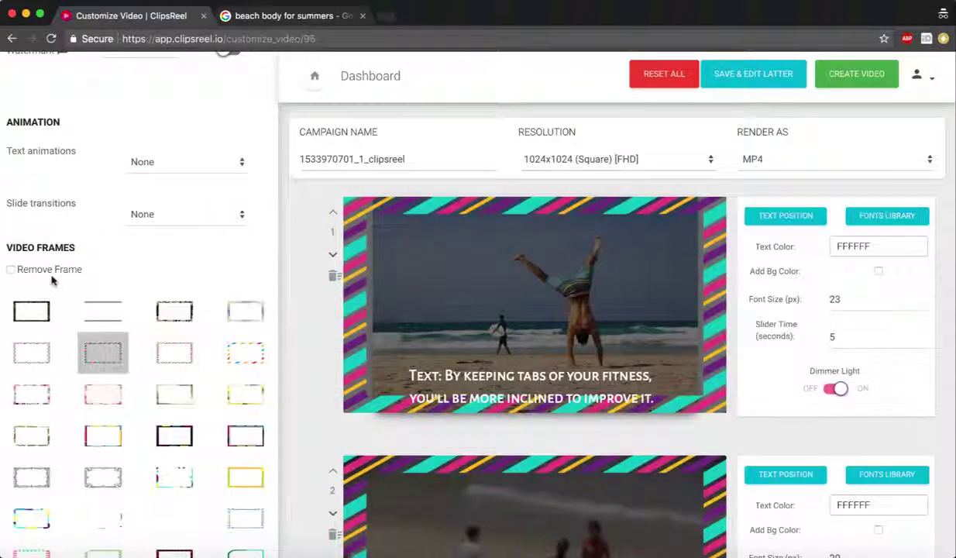
click(11, 269)
click(11, 269)
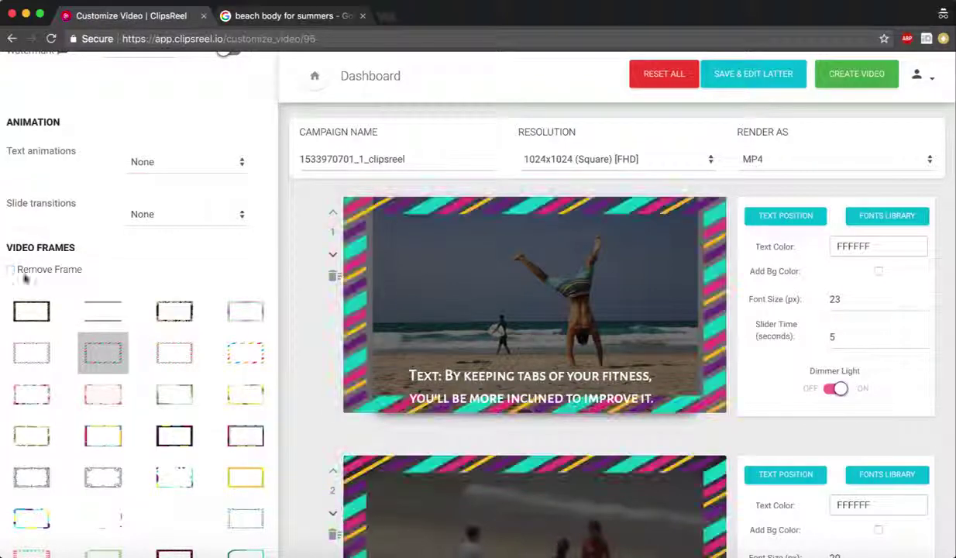
scroll(196, 367, down, 5)
scroll(199, 369, down, 3)
scroll(198, 368, up, 8)
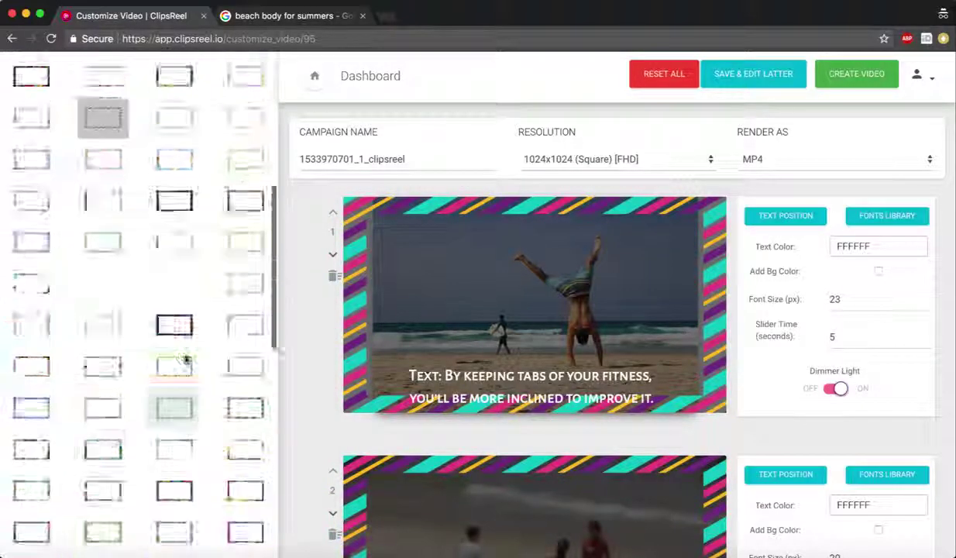
- Remove the border frame, preview the green lower-graphic banner, then tick Remove Graphics
click(10, 327)
scroll(178, 457, down, 8)
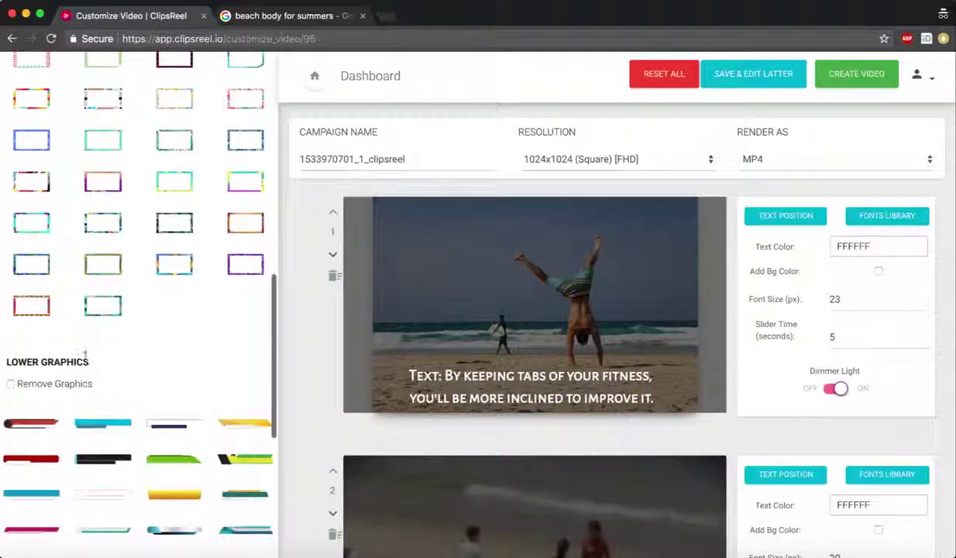
click(184, 462)
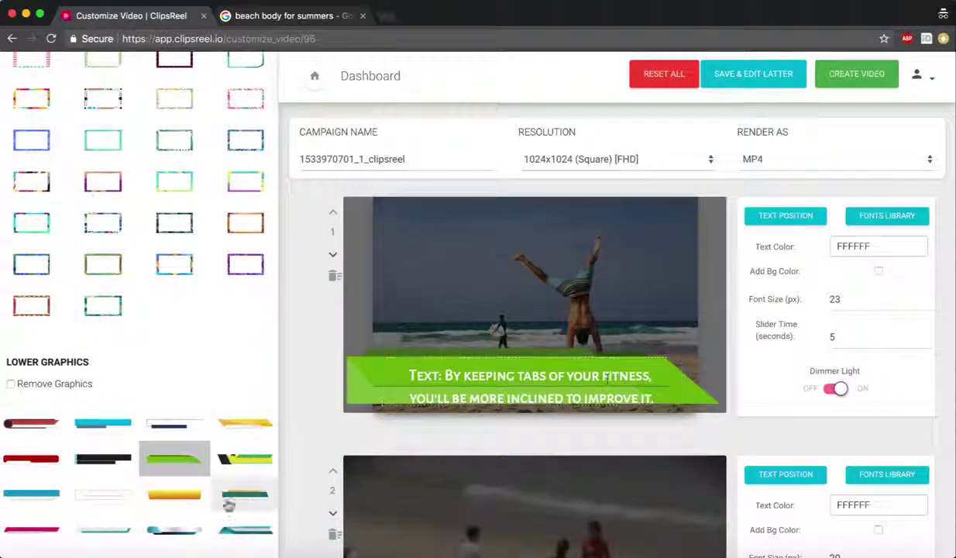
scroll(204, 387, down, 5)
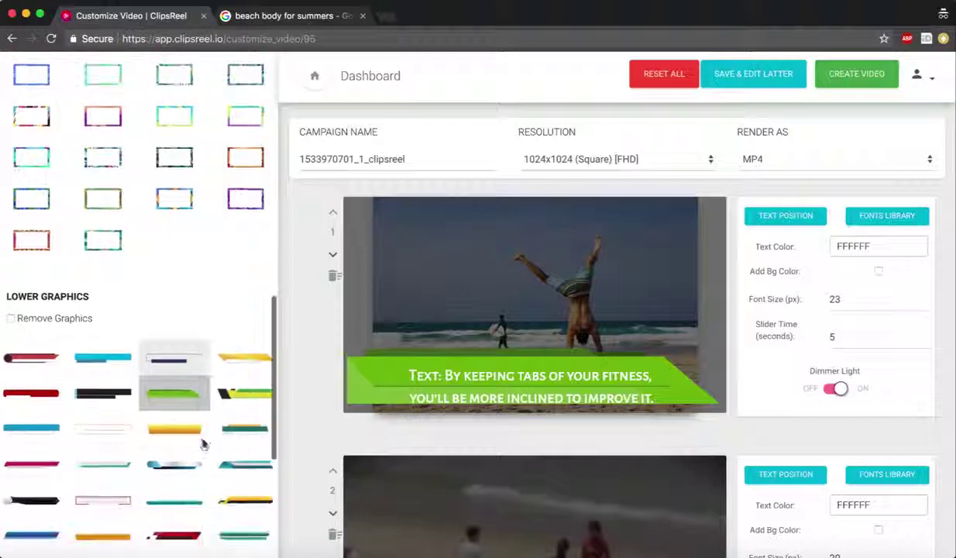
scroll(197, 401, down, 10)
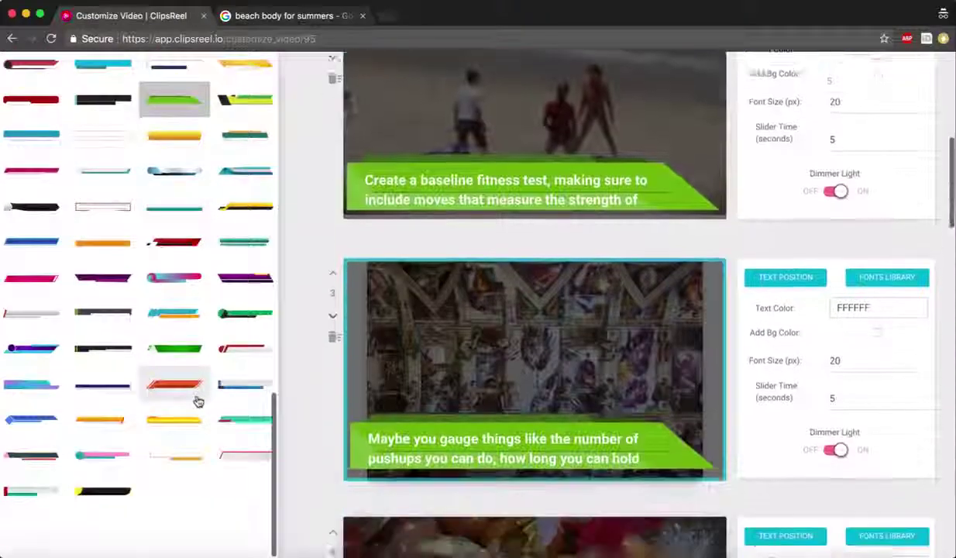
scroll(198, 401, up, 10)
scroll(286, 364, up, 10)
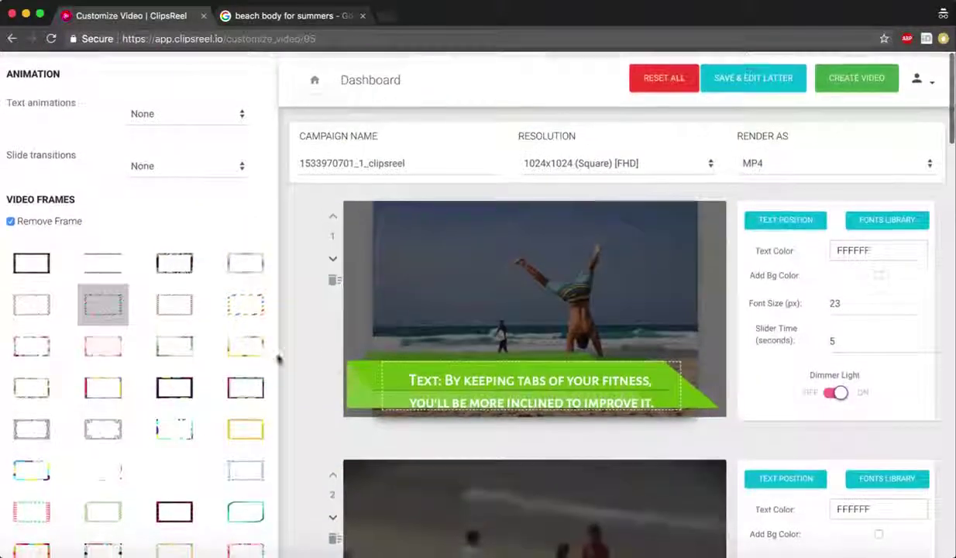
scroll(192, 337, up, 5)
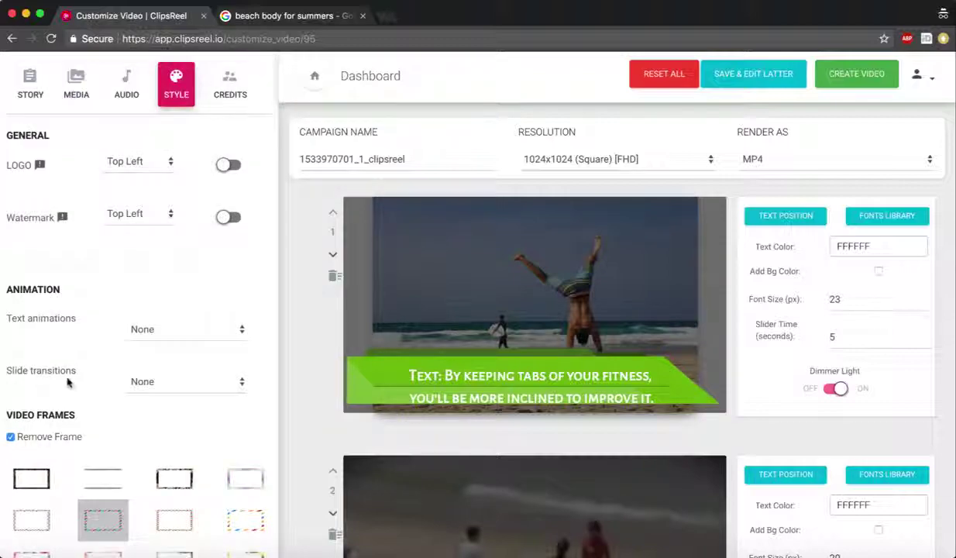
scroll(67, 381, down, 15)
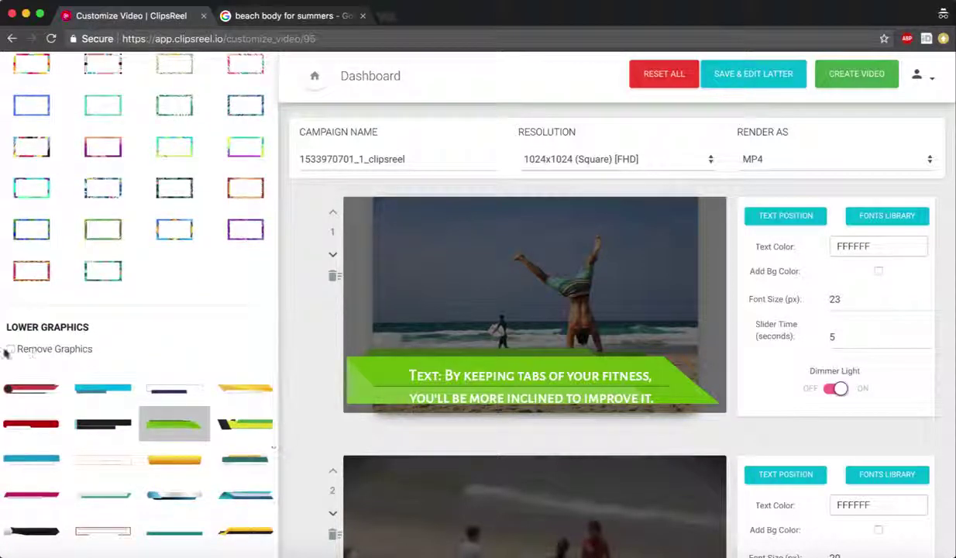
click(10, 350)
scroll(144, 335, up, 15)
- Turn the Credits option ON in the Credits panel
click(236, 86)
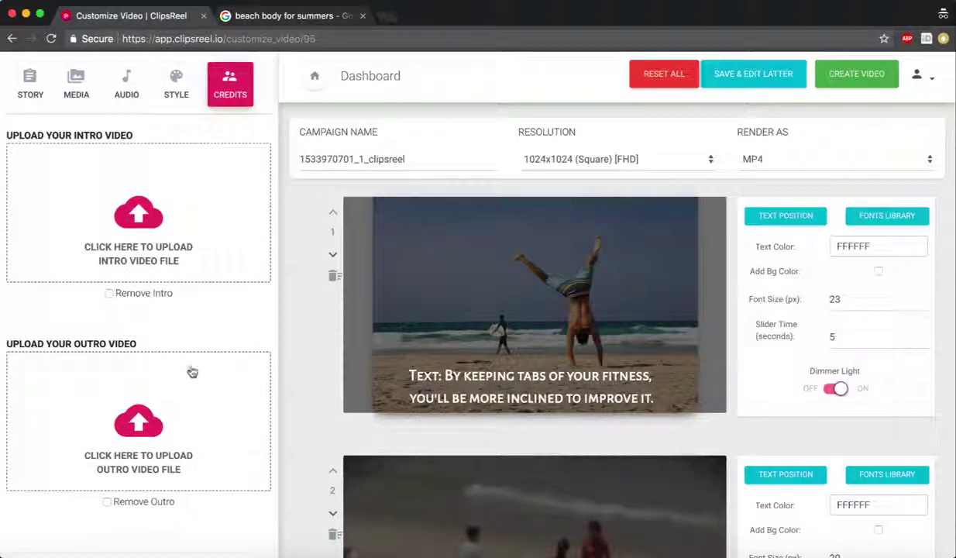
scroll(186, 364, down, 3)
click(78, 481)
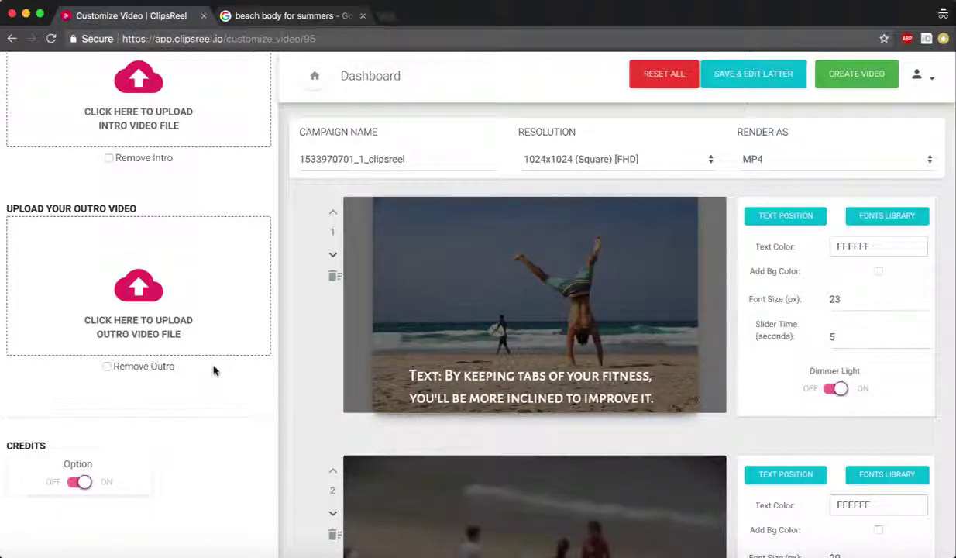
scroll(213, 370, up, 3)
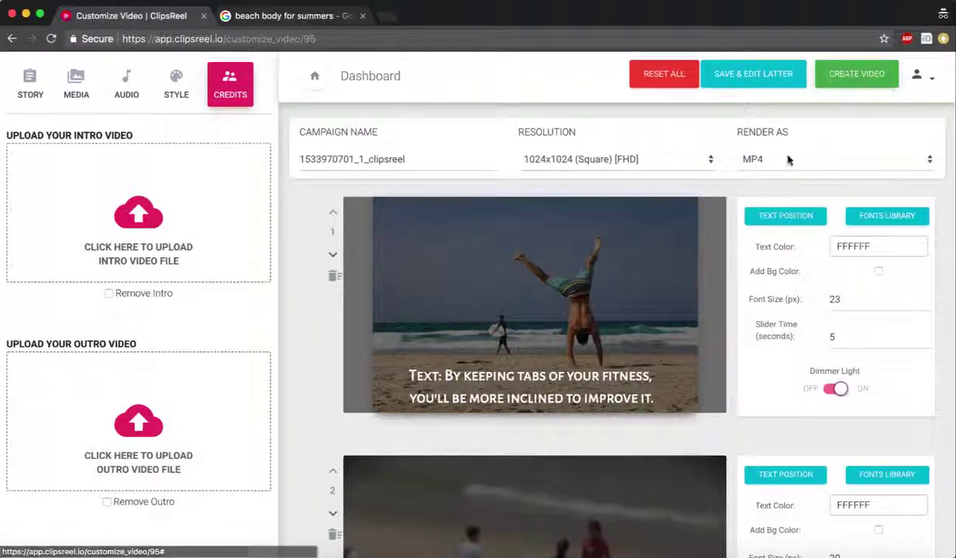
- Keep MP4 as the Render As format and start creating the 1024x1024 video
click(763, 159)
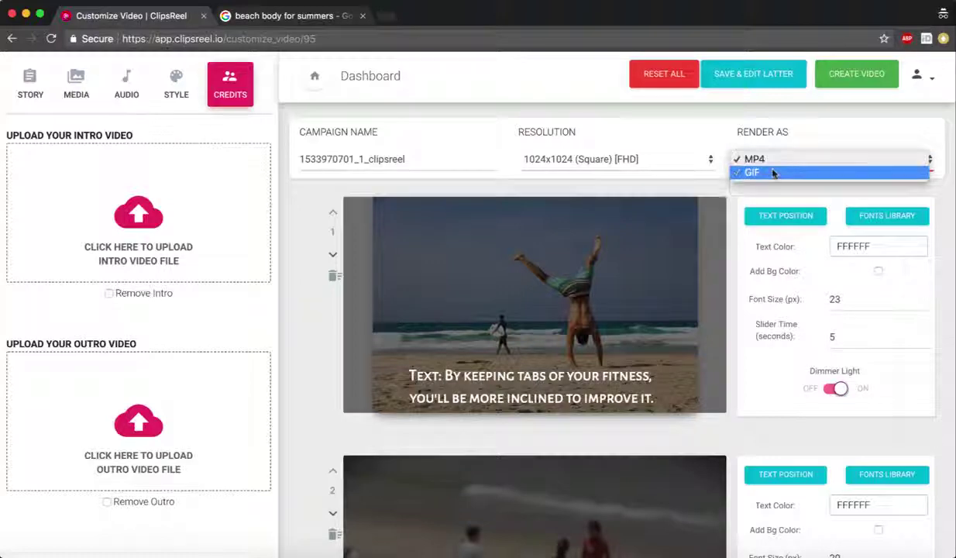
click(847, 76)
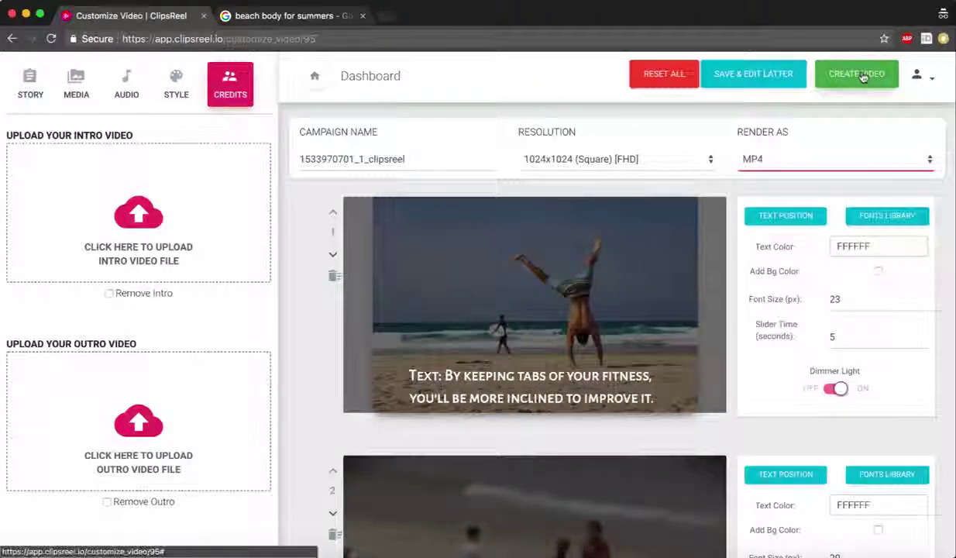
click(846, 75)
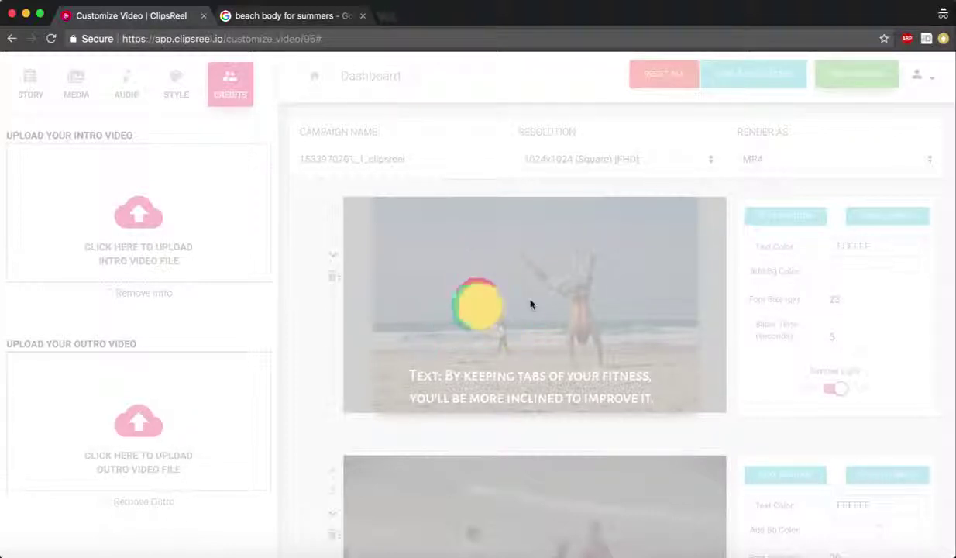
scroll(530, 304, down, 4)
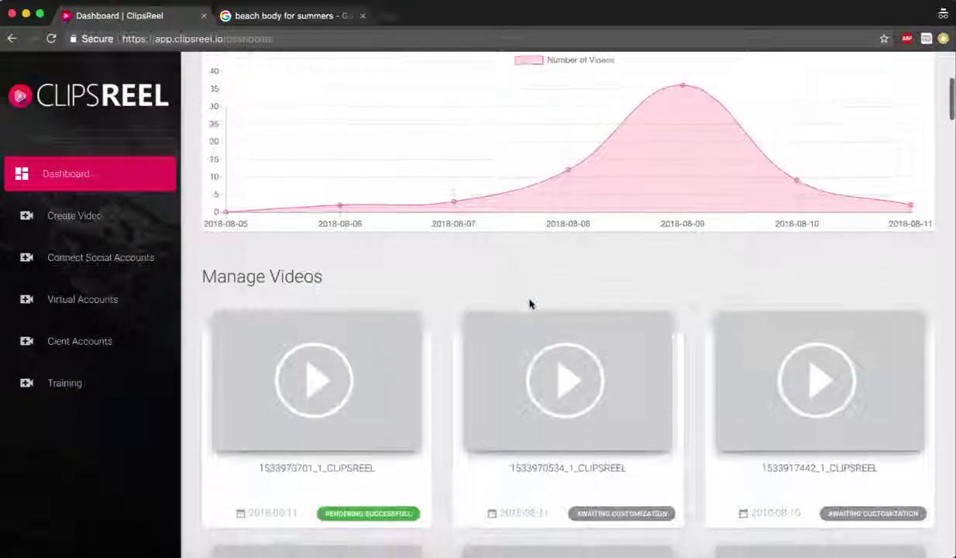